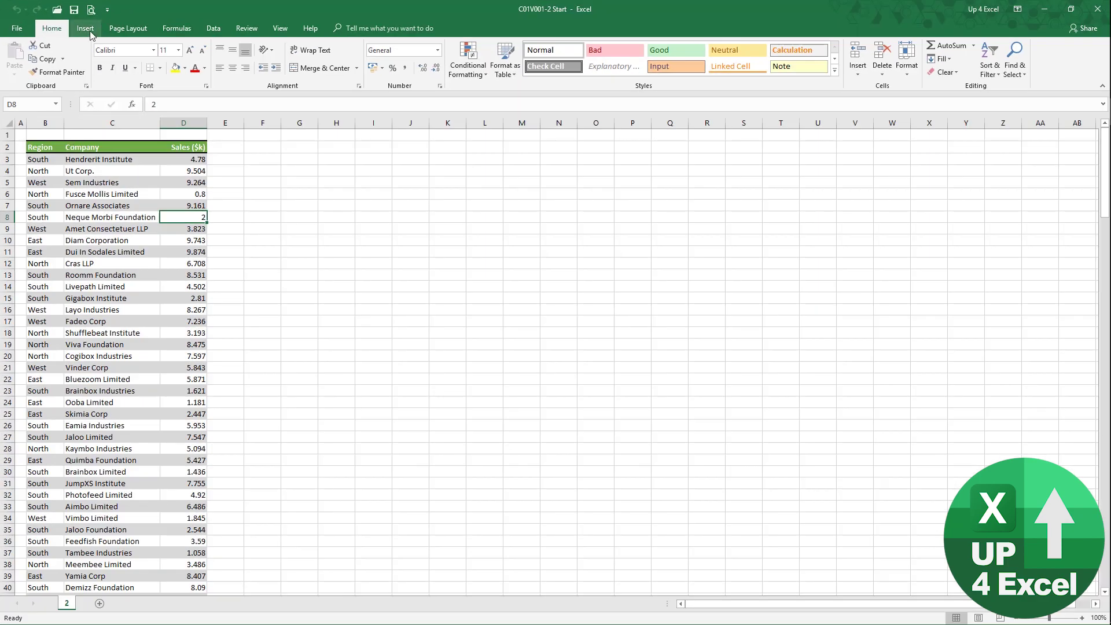
Insert a PivotTable from the sales range B2:D203 on a new worksheet.
click(90, 34)
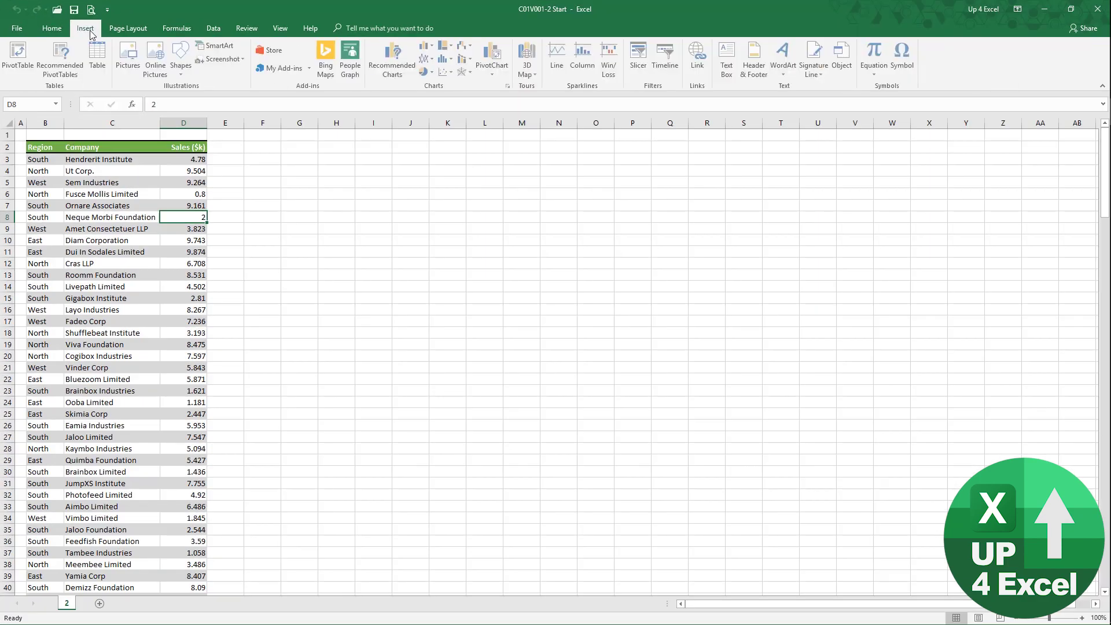
click(19, 56)
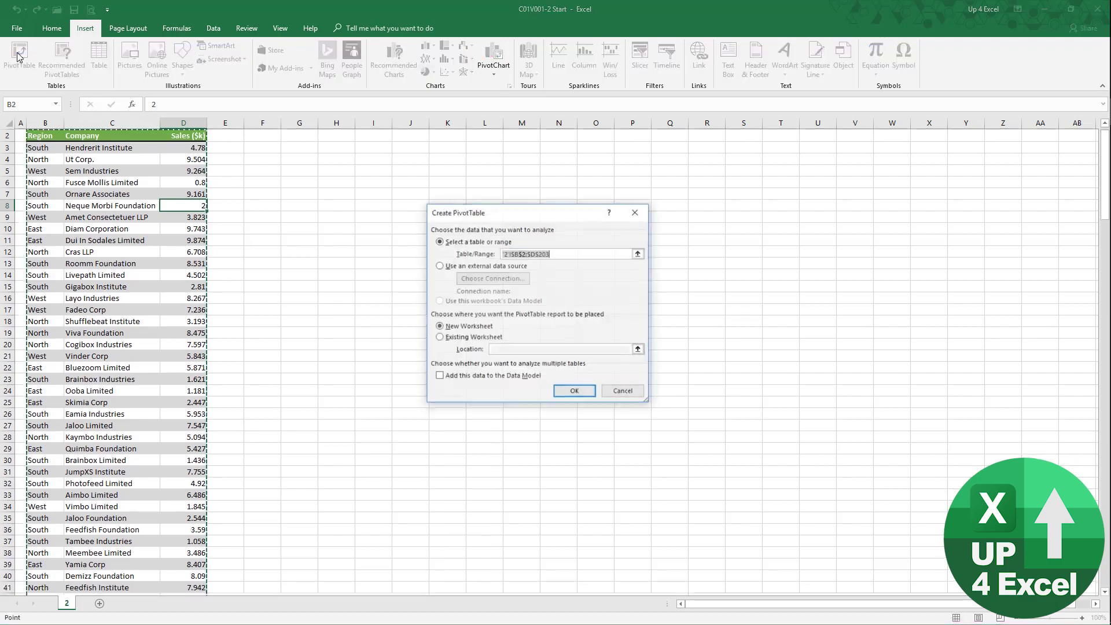
click(575, 392)
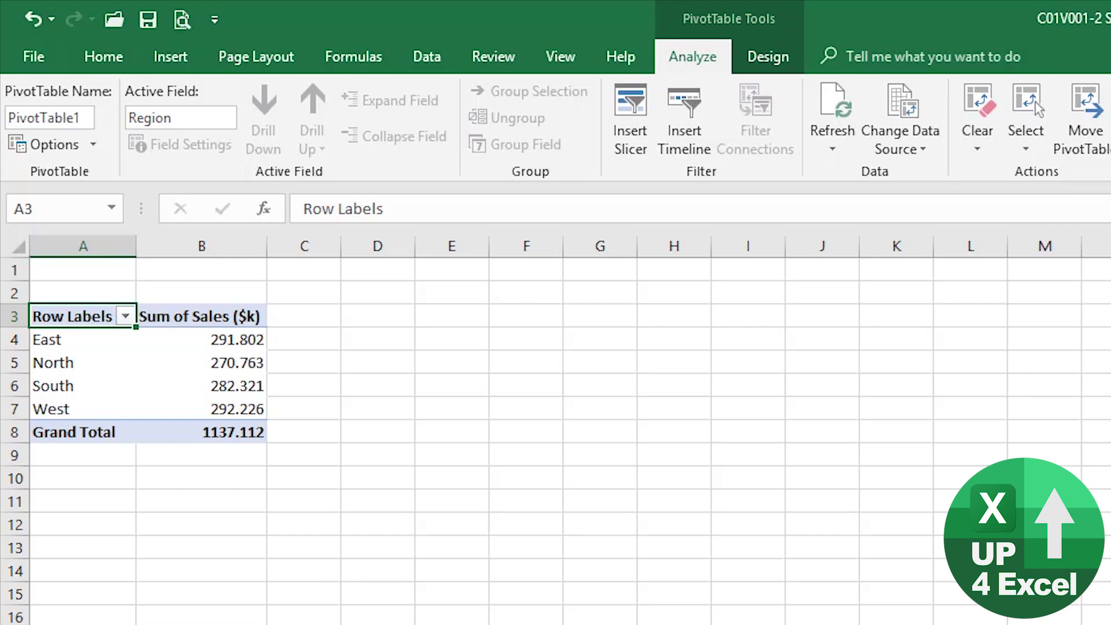
Check the regional sales sums: East 291.802, North 270.763, South 282.321, West 292.226.
click(83, 339)
click(201, 339)
click(202, 362)
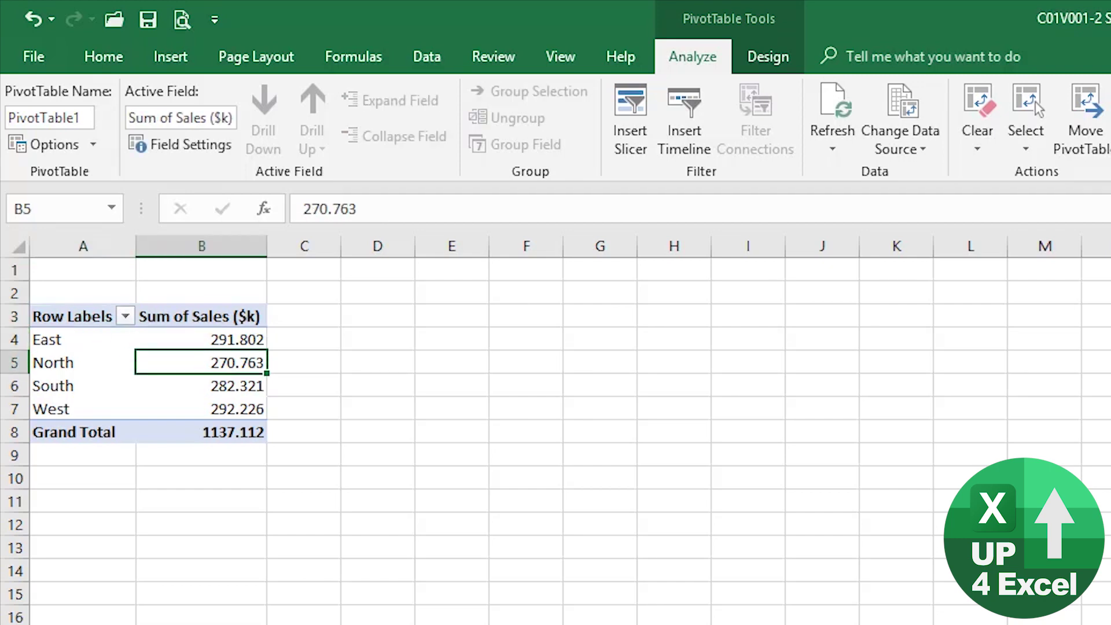
click(202, 385)
click(201, 409)
click(202, 339)
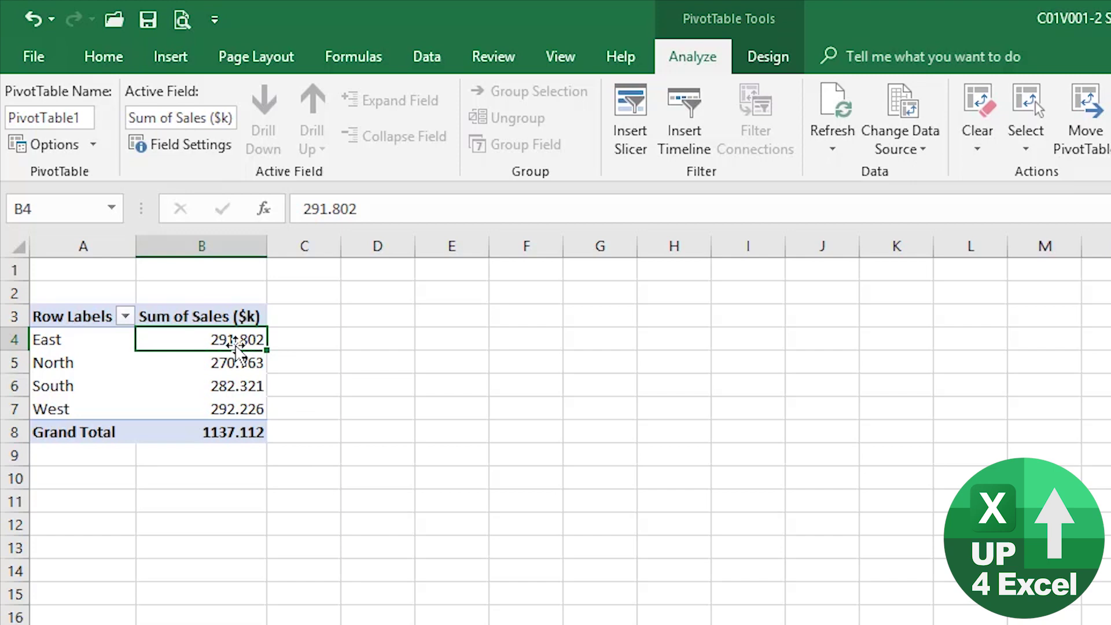
Inspect the number format of the pivot's summed Sales field, then cancel both dialogs unchanged.
mouse_move(236, 346)
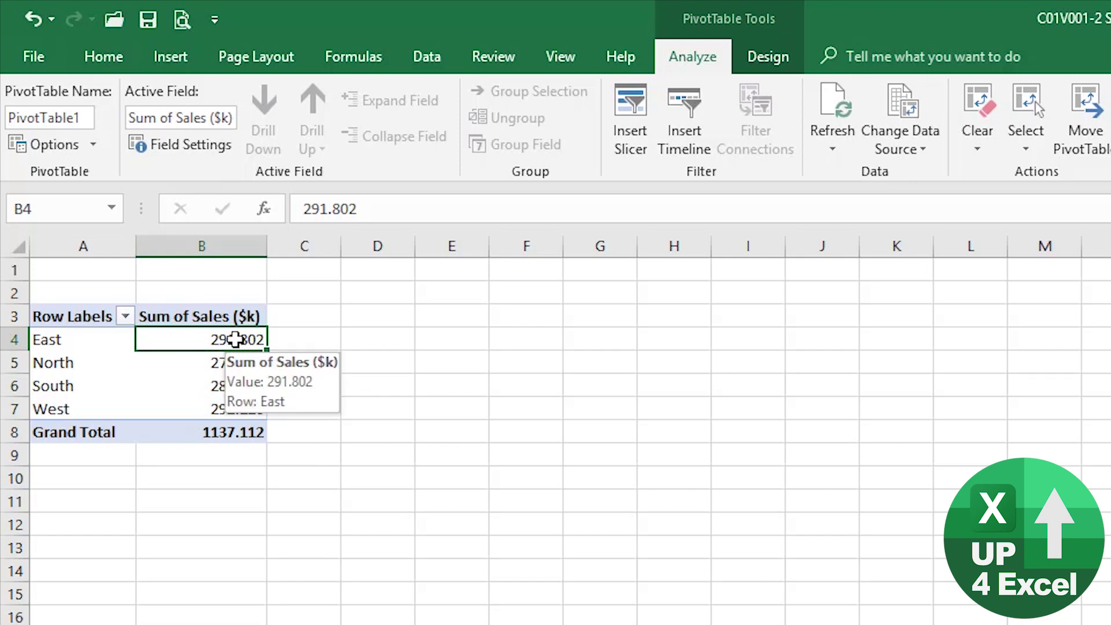
right_click(236, 346)
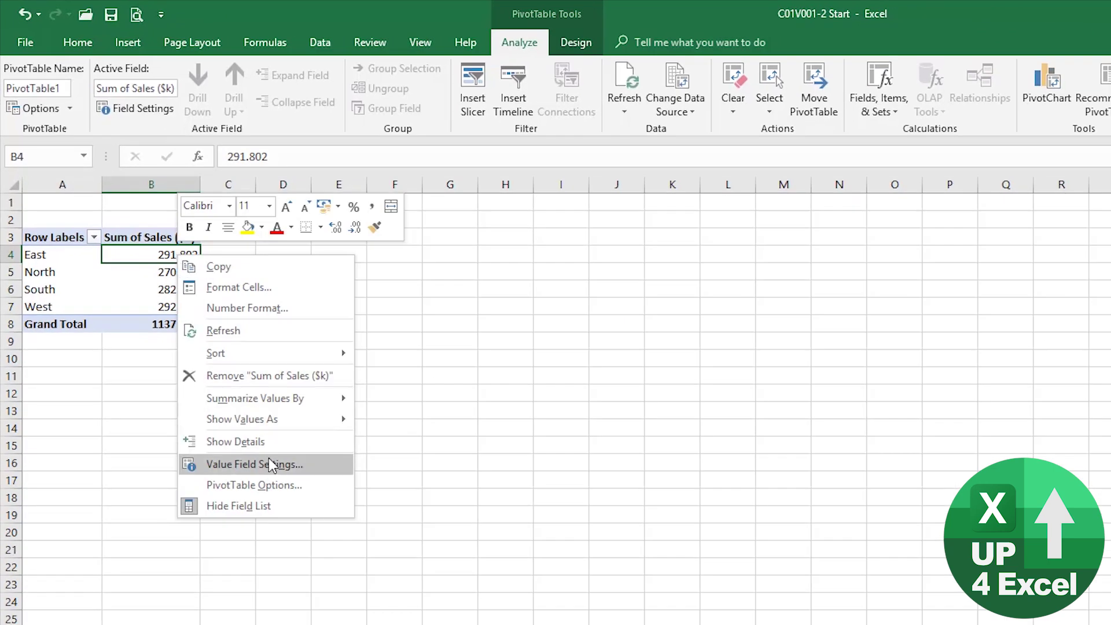
click(282, 466)
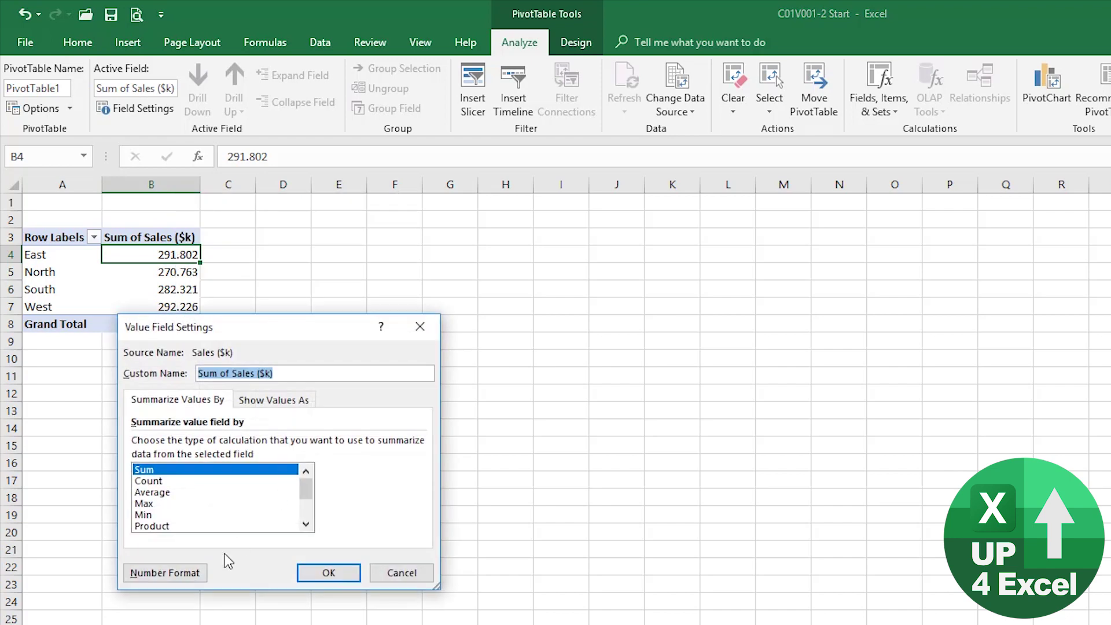
click(171, 571)
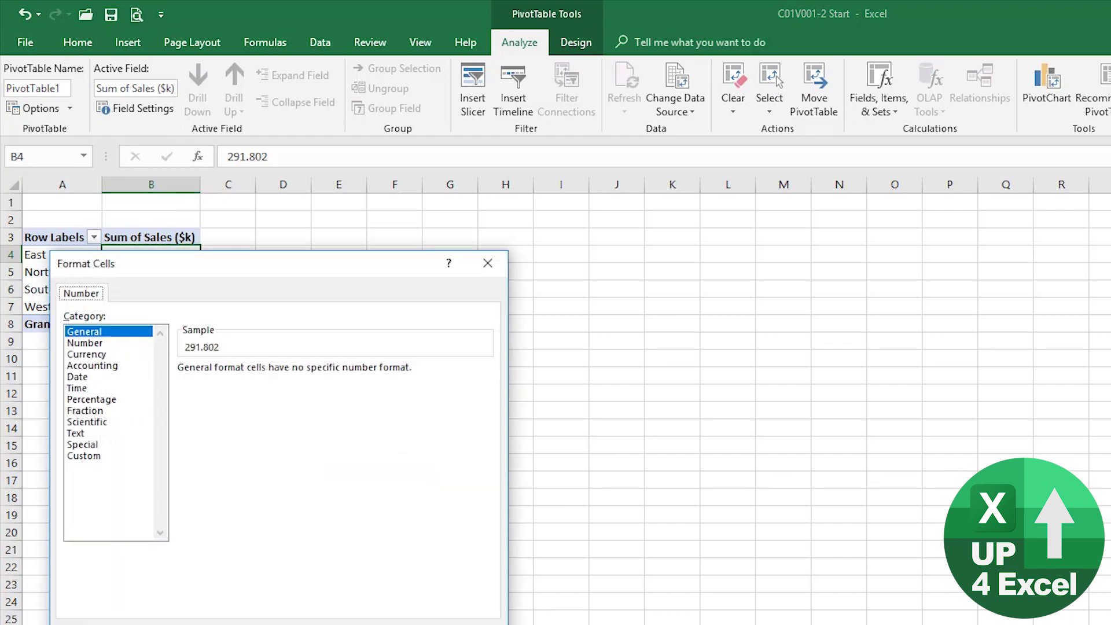
click(469, 616)
click(399, 571)
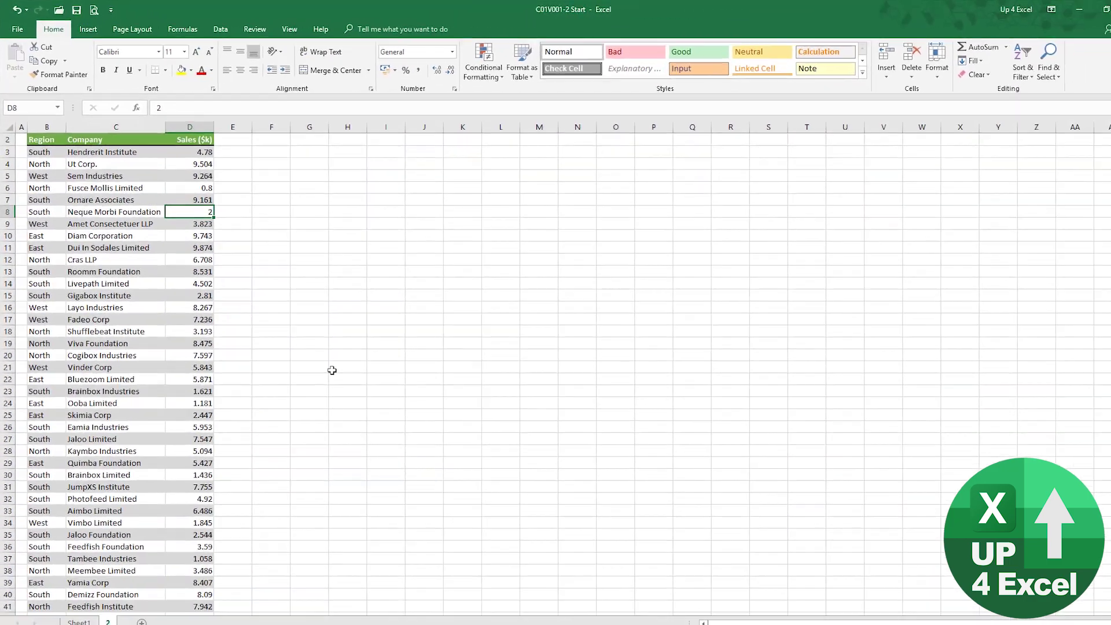
Format Sales values D3:D203 as Number with zero decimals, so 4.78 shows as 5.
scroll(248, 193, up, 1)
click(200, 159)
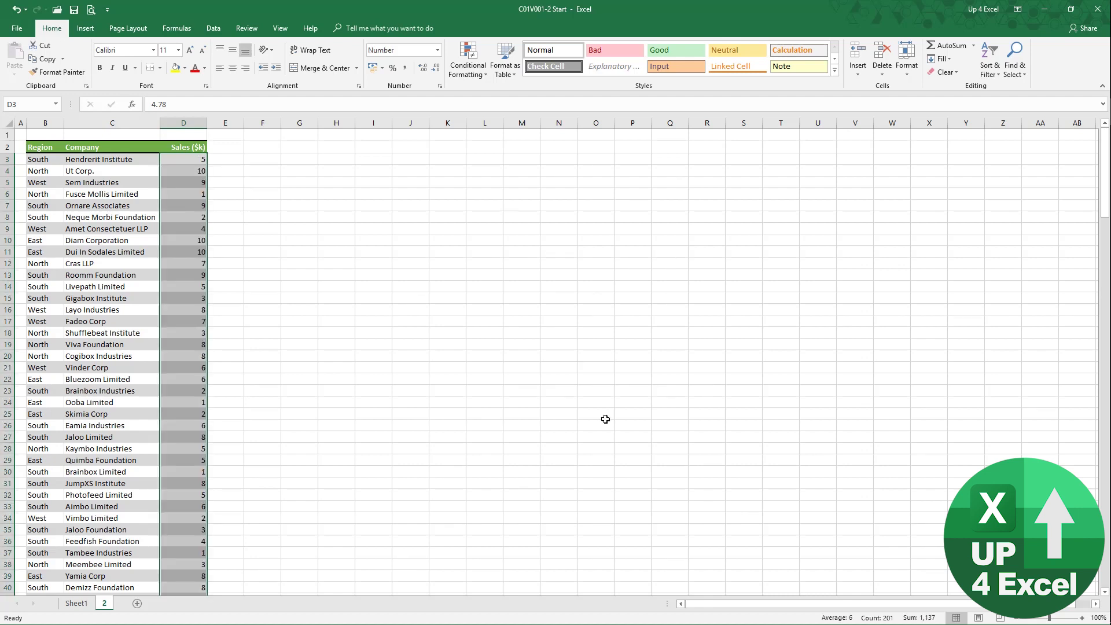
click(107, 206)
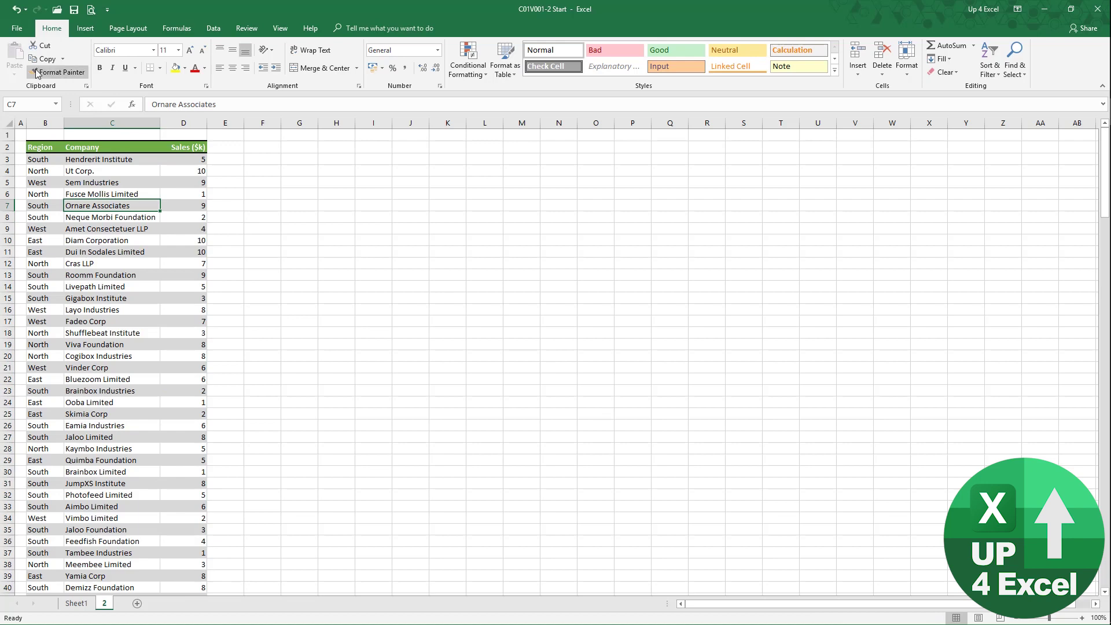
Insert a second PivotTable on a new sheet and sum Sales ($k) in its Values.
click(85, 28)
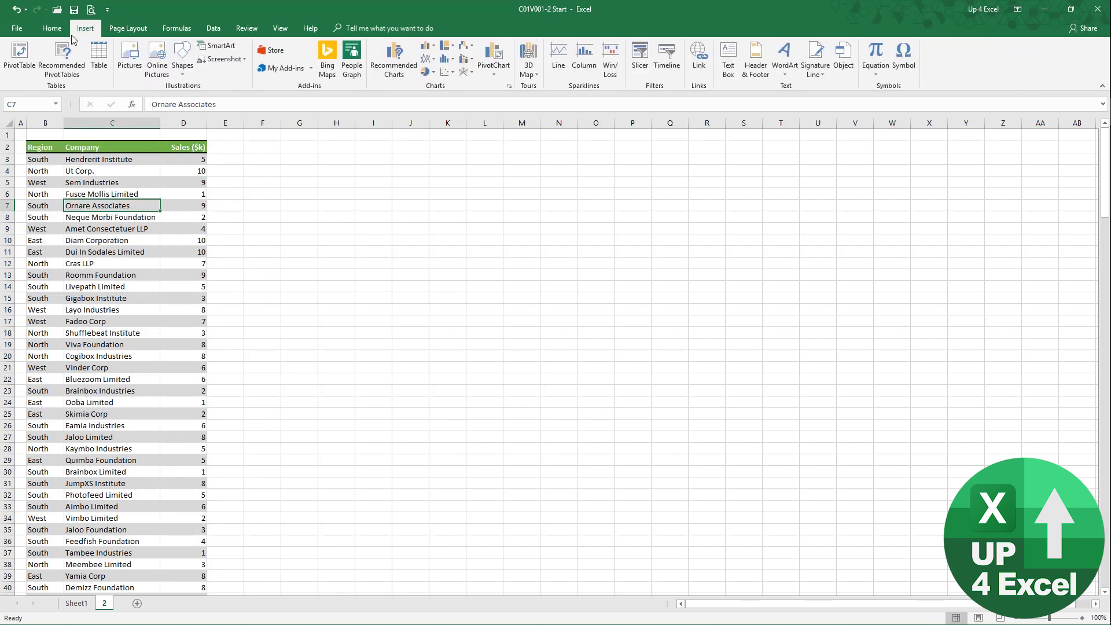
click(19, 58)
click(573, 392)
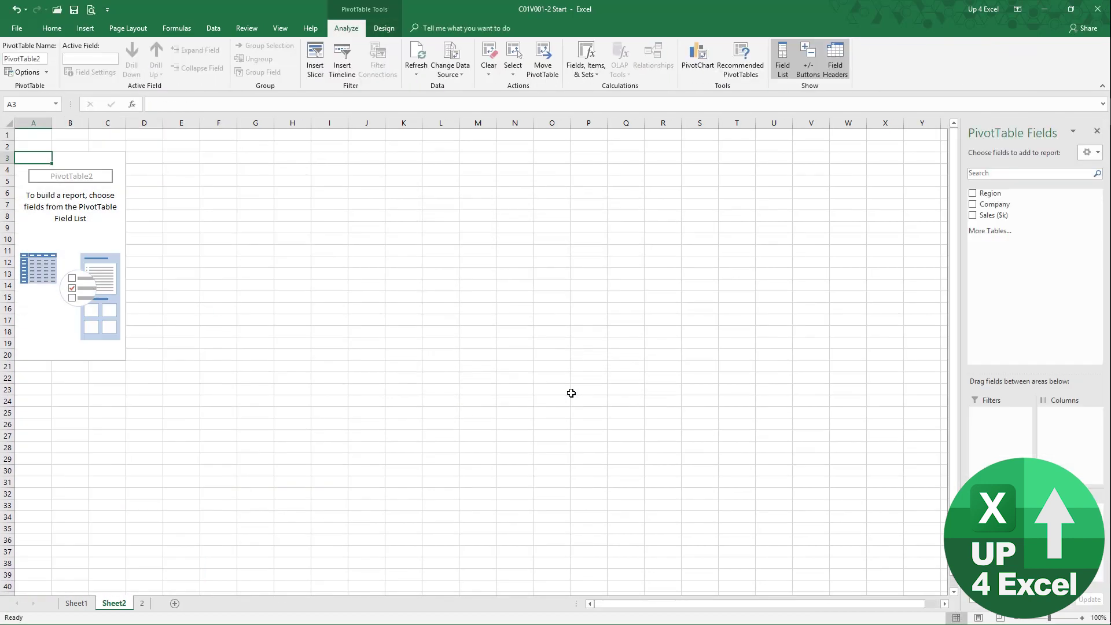
drag(1013, 216, 1071, 555)
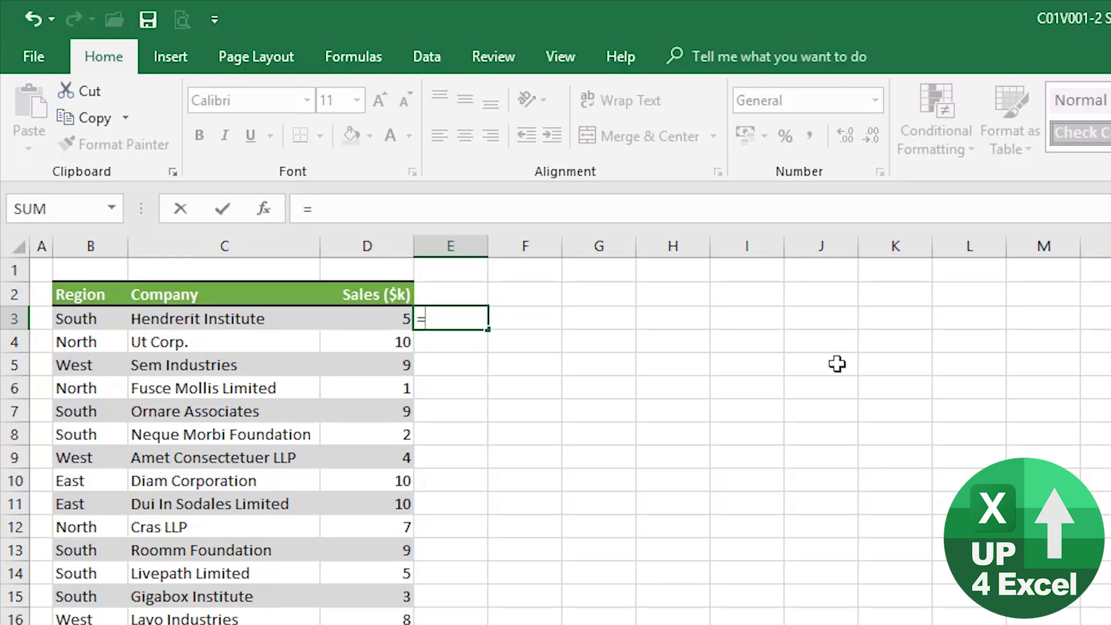
Enter =ROUND(D3,0) in cell E3, returning 5.
text(round)
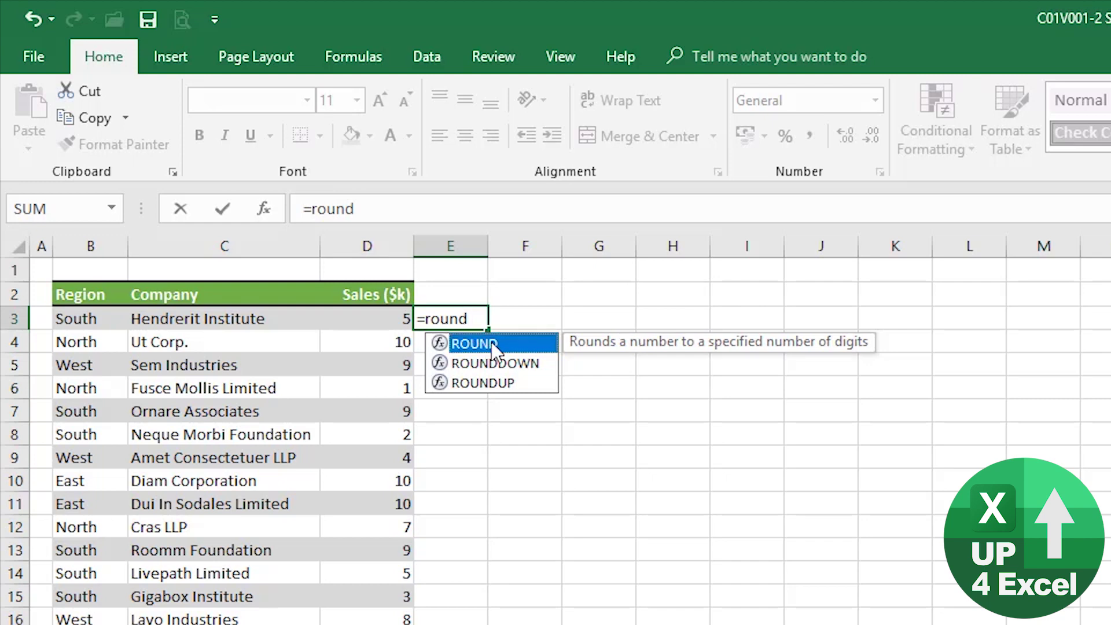
text(()
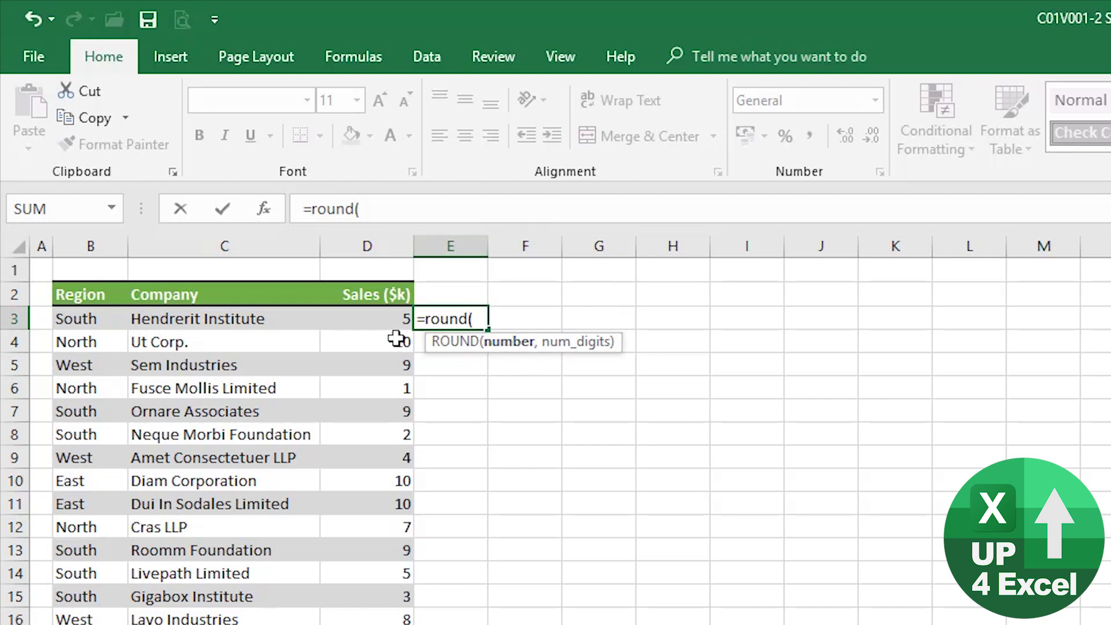
click(396, 320)
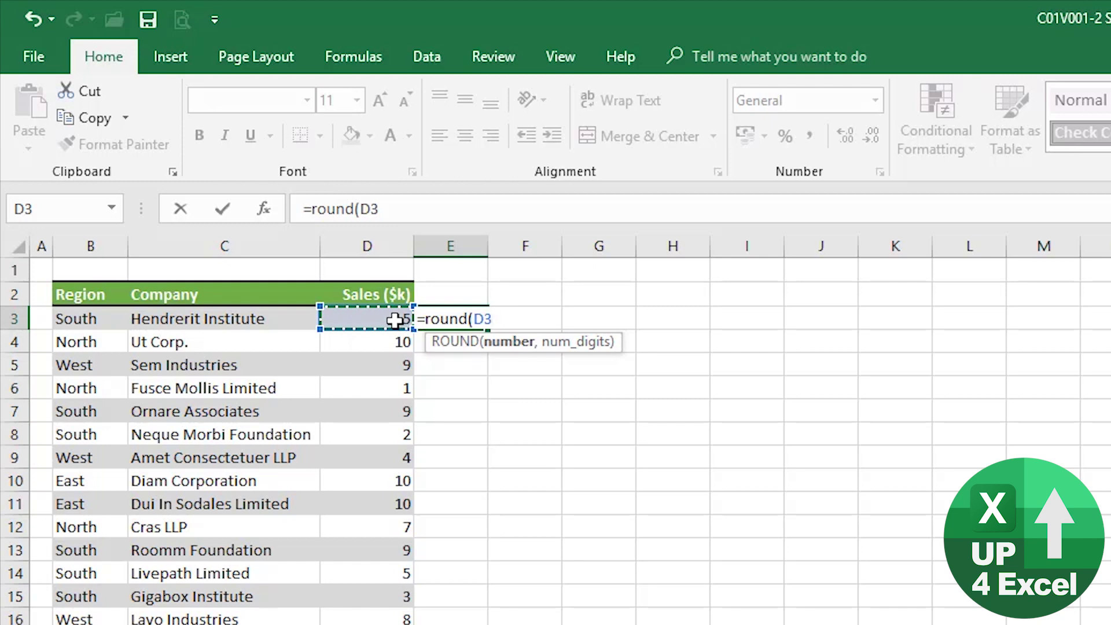
text(,)
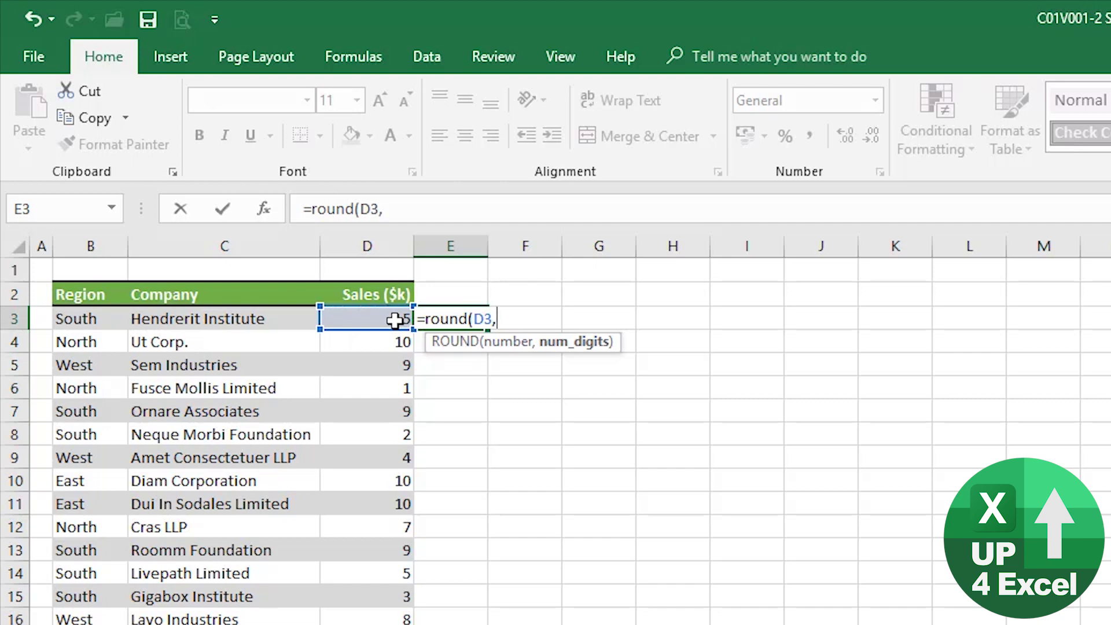
text(0)
text())
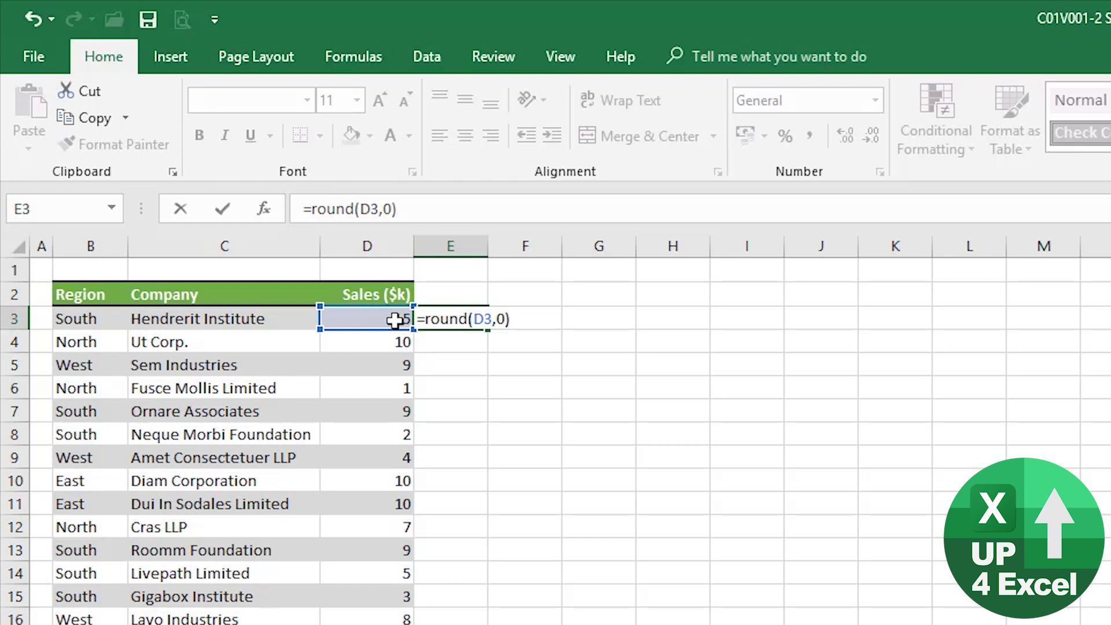
key(Return)
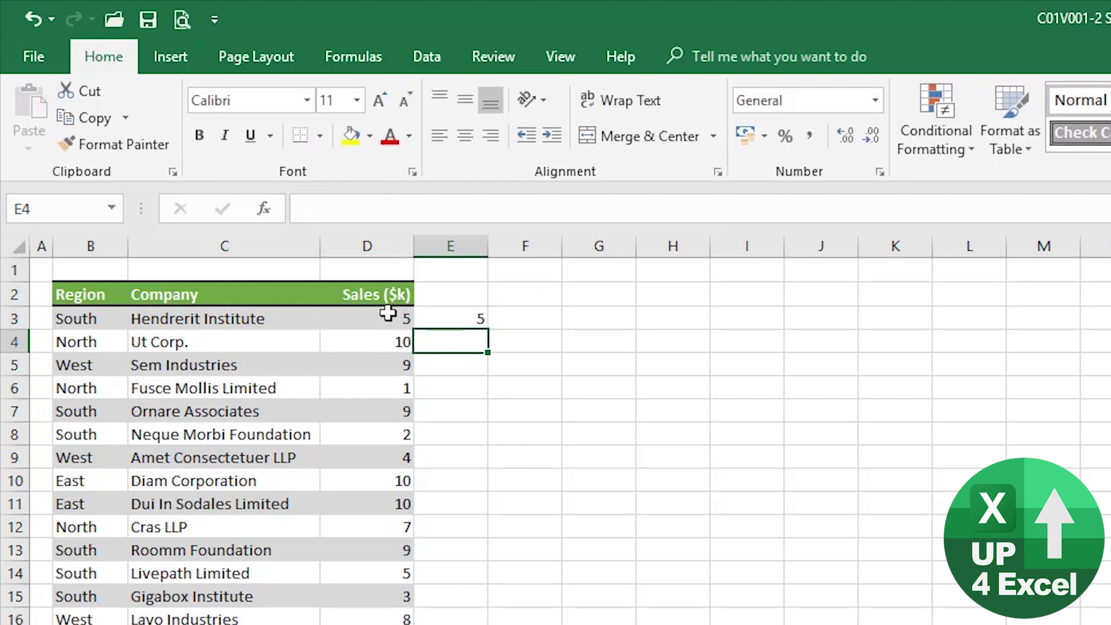
Fill =ROUND(D3,0) down column E and head the column 'Rounded Sales ($k)'.
click(474, 321)
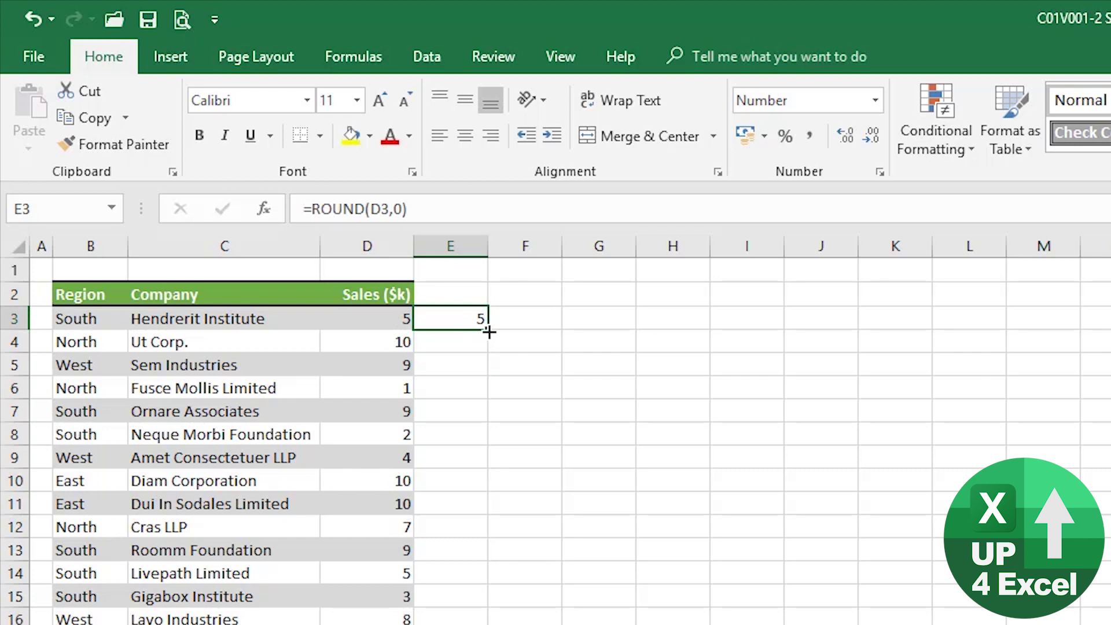
double_click(489, 332)
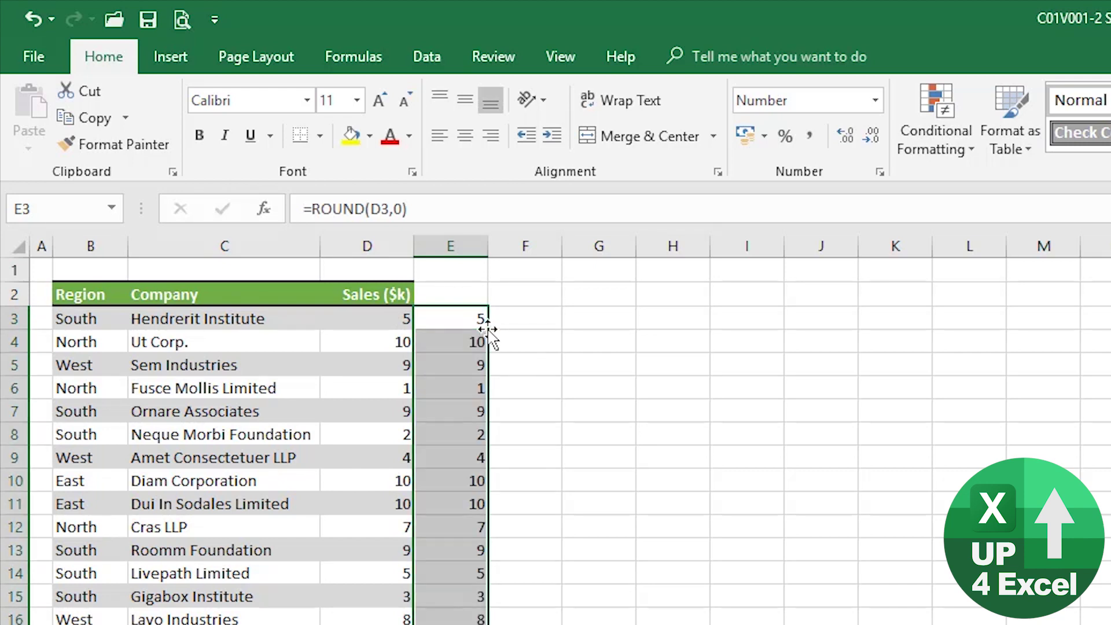
key(Up)
text(Ronded)
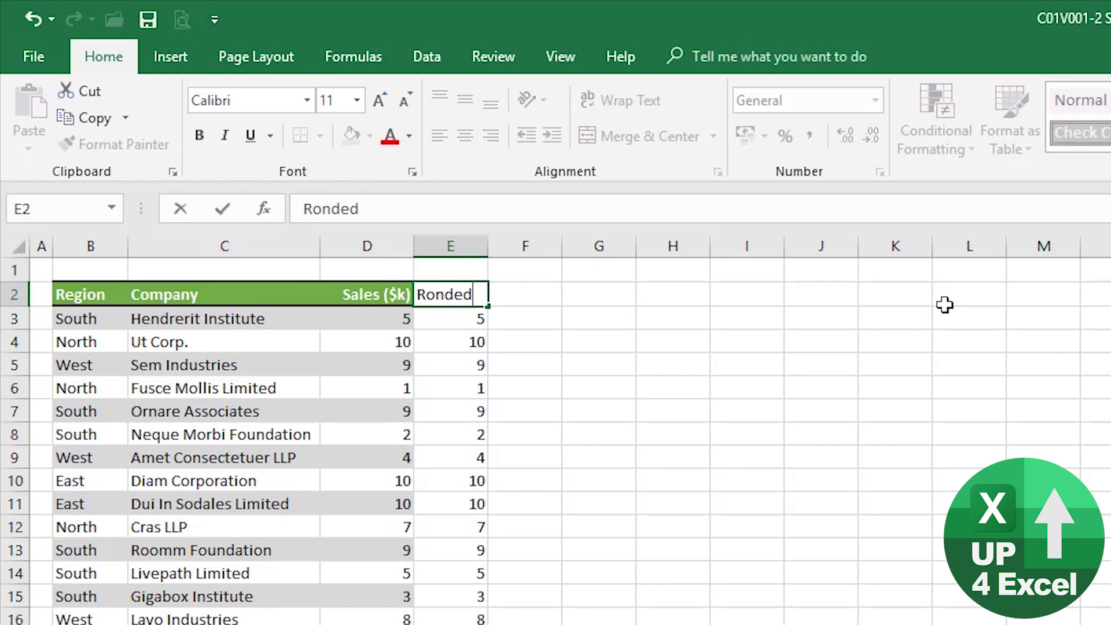
key(BackSpace)
key(BackSpace)
key(BackSpace)
key(BackSpace)
text(unded Sa)
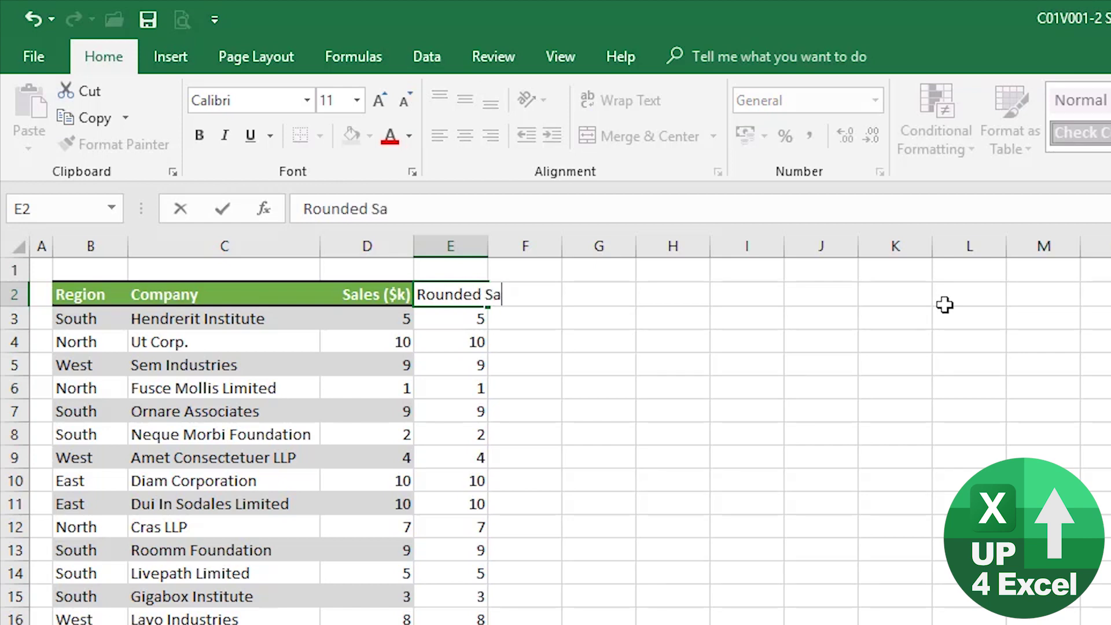
text(les ($)
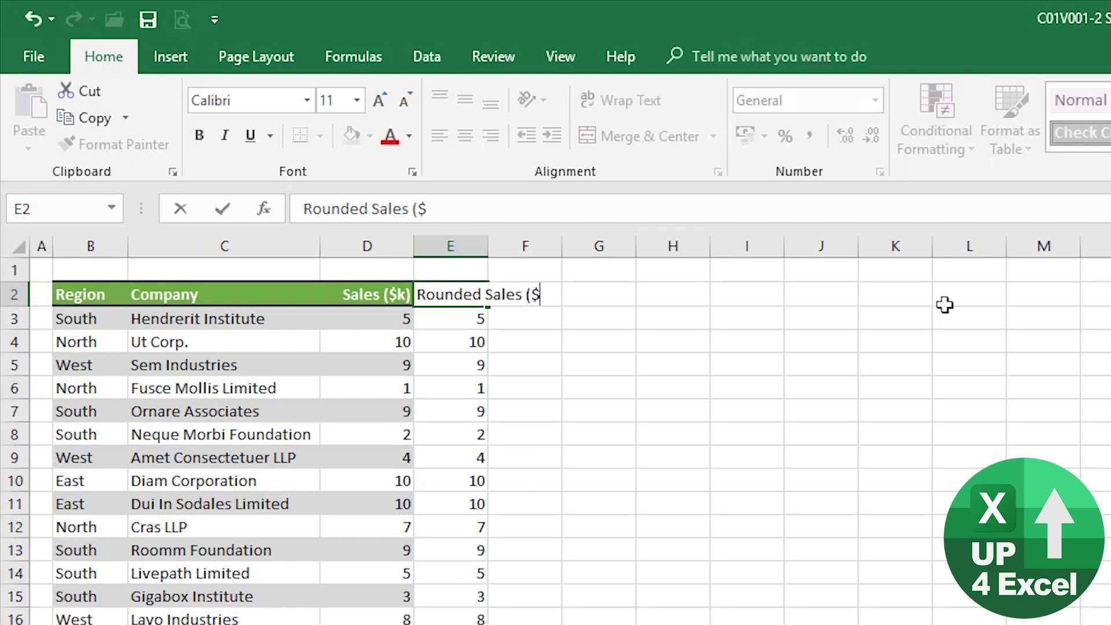
text(k))
key(Return)
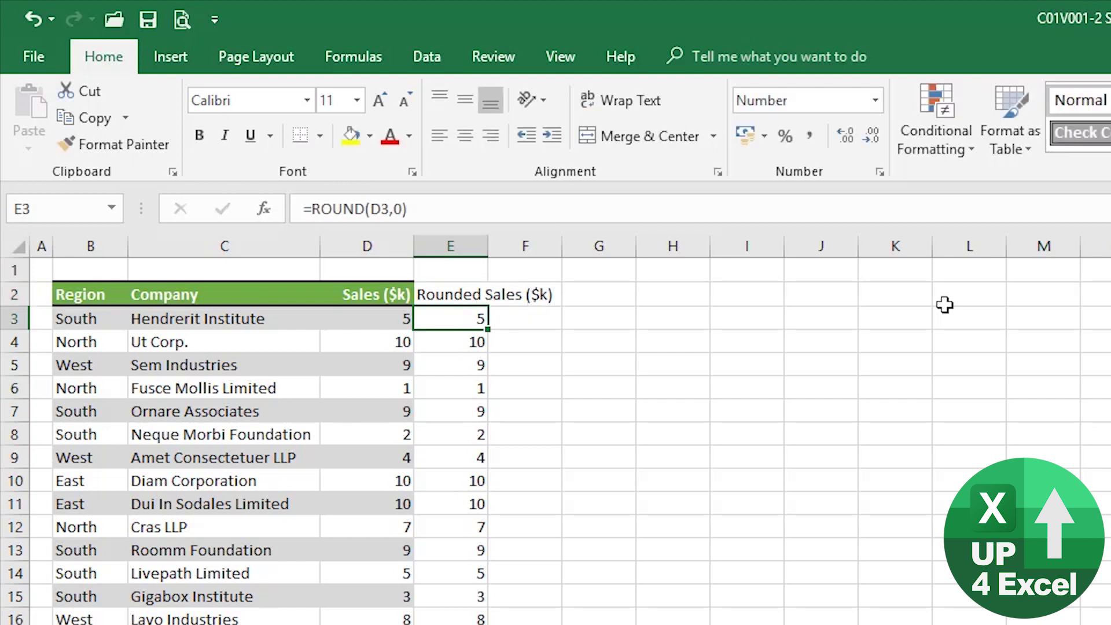
click(386, 243)
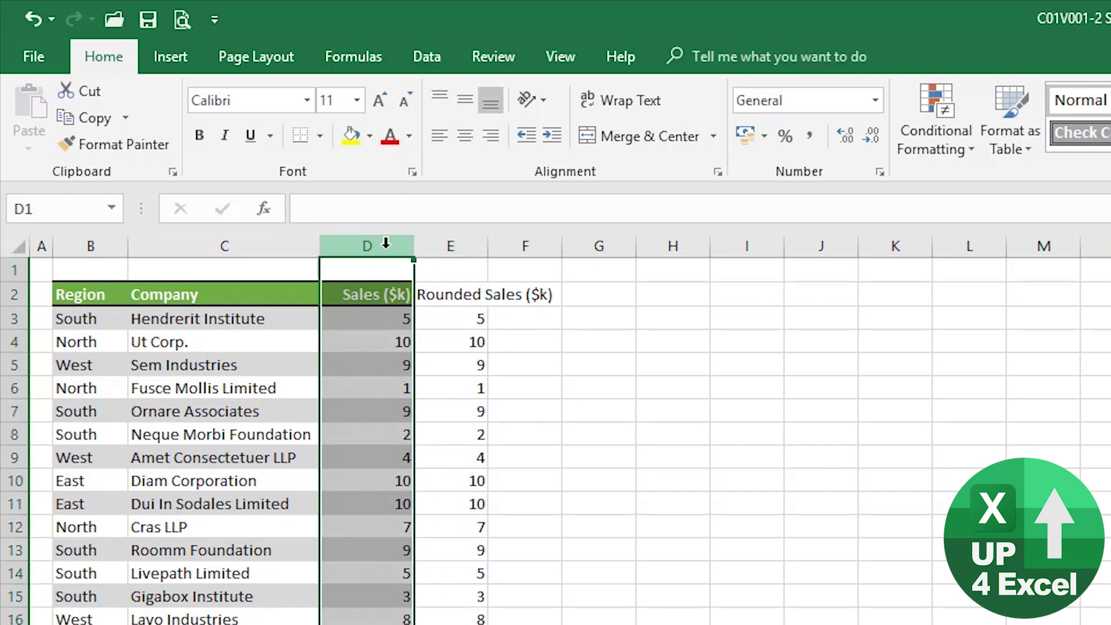
Copy column D's formatting onto column E with Format Painter and autofit its width.
click(143, 148)
click(471, 245)
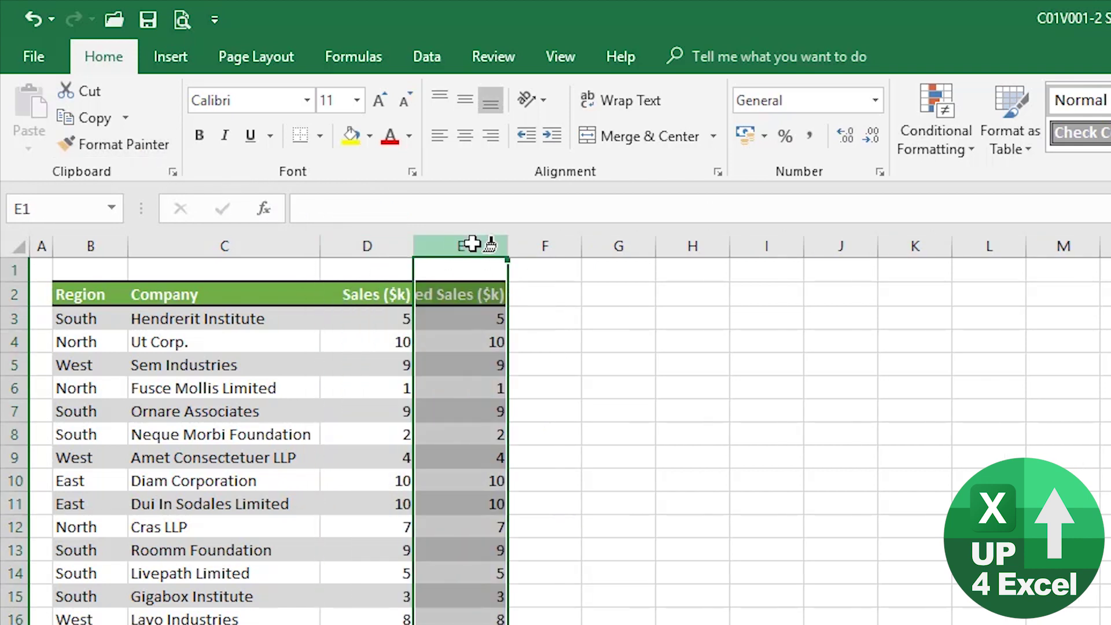
double_click(510, 243)
Compare the unrounded sale in D3 with the rounded values in E3 and E4.
click(505, 319)
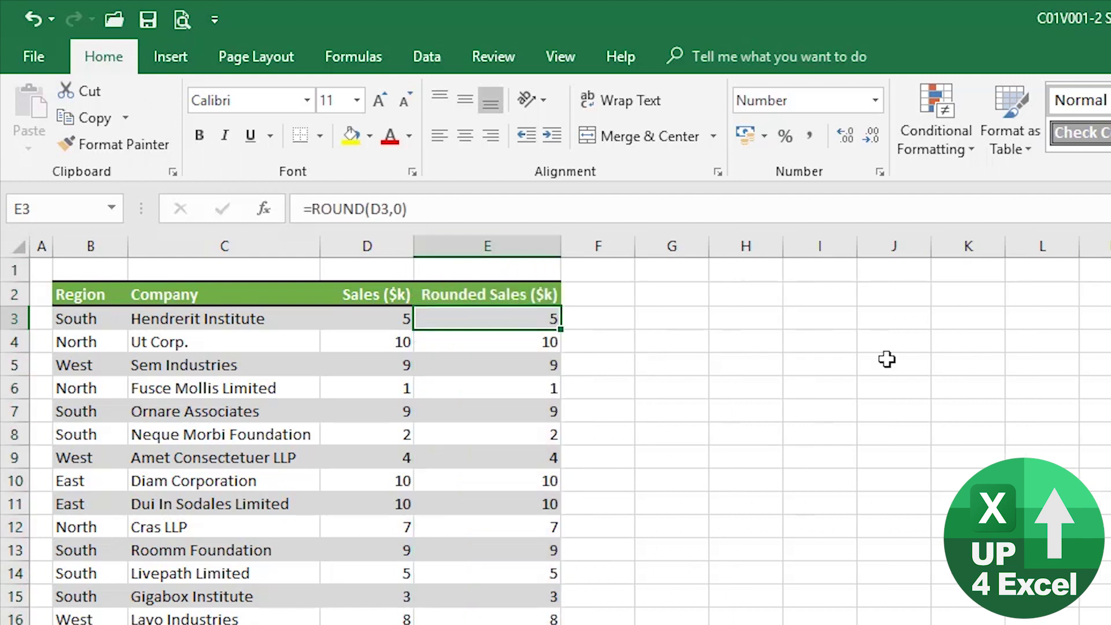
key(Left)
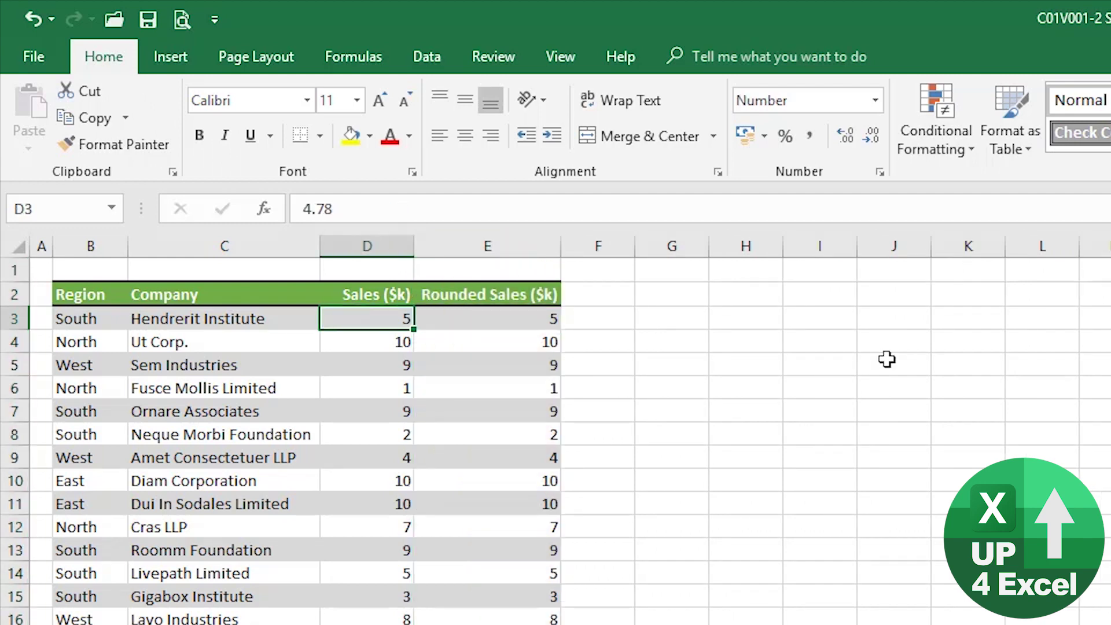
key(Right)
key(Down)
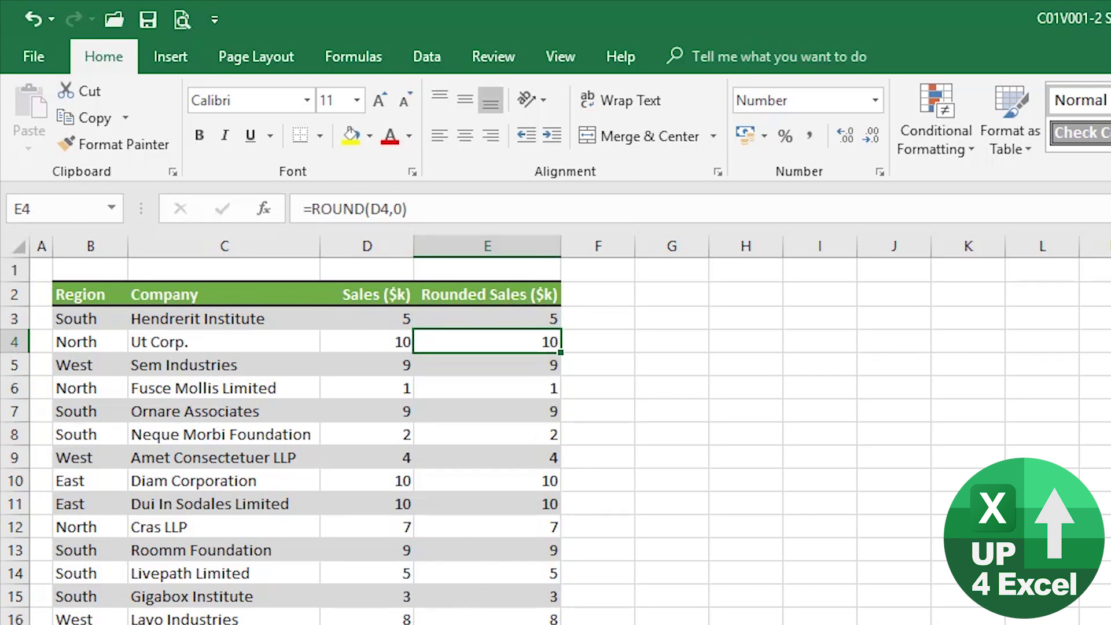
Insert a PivotTable on a new sheet from the sales table, including the Rounded Sales column.
click(167, 55)
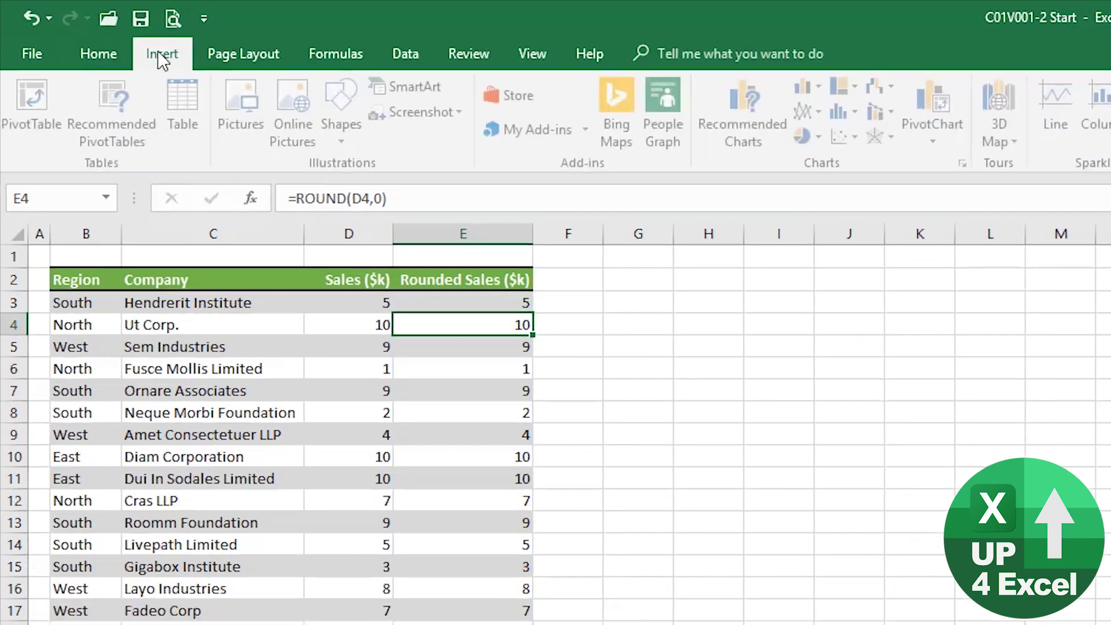
click(32, 101)
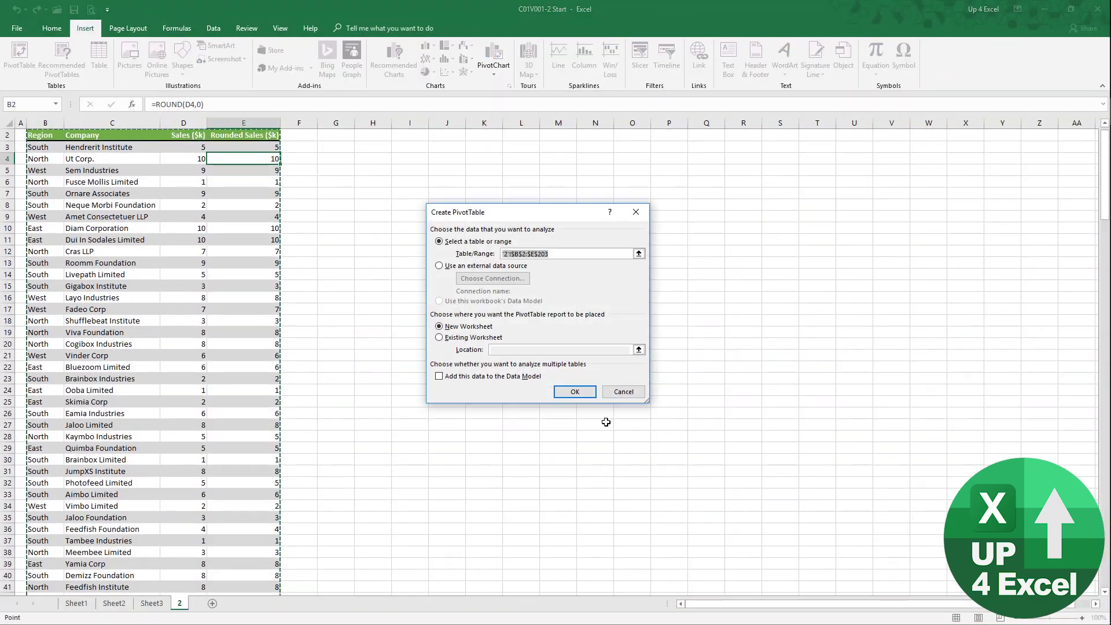
click(575, 392)
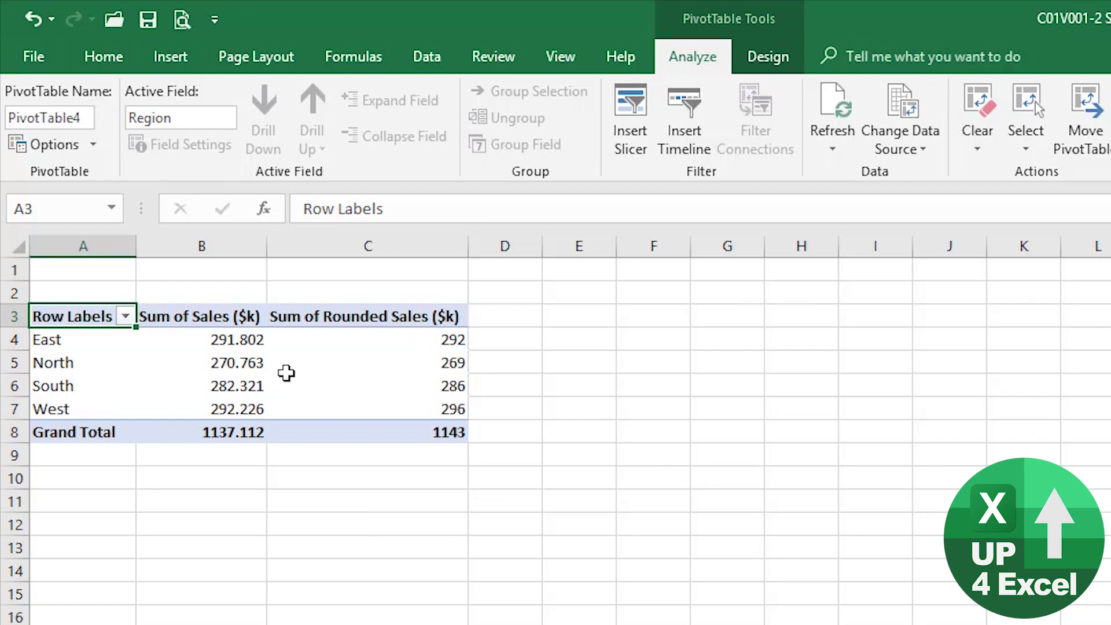
Compare rounded regional totals (East 292, South 286) against the actual Sales totals.
click(276, 346)
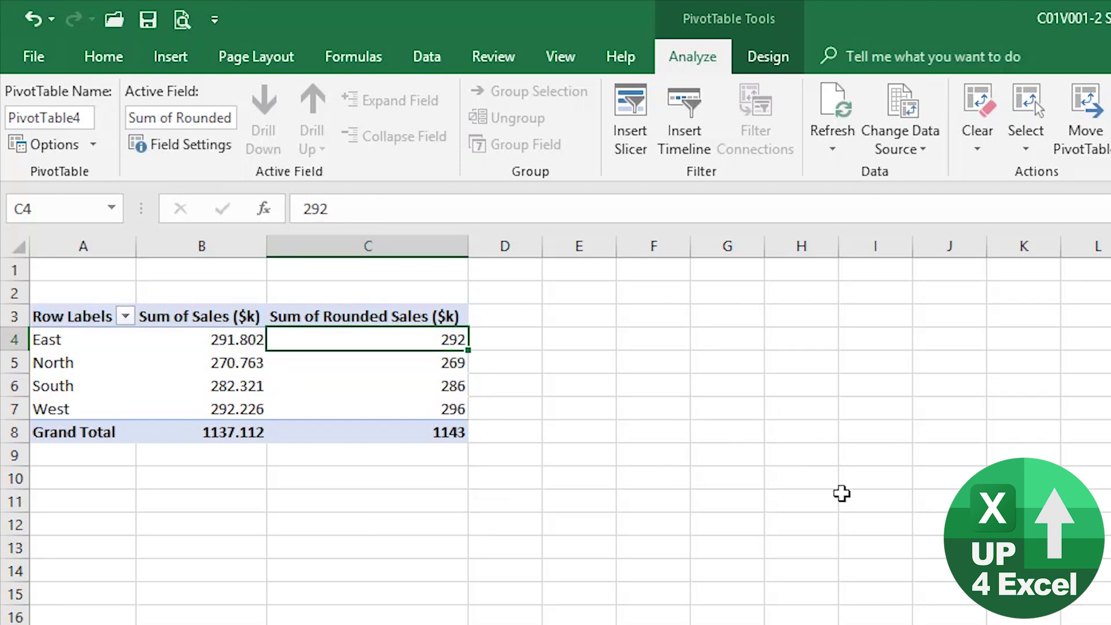
key(Down)
key(Down)
key(Down)
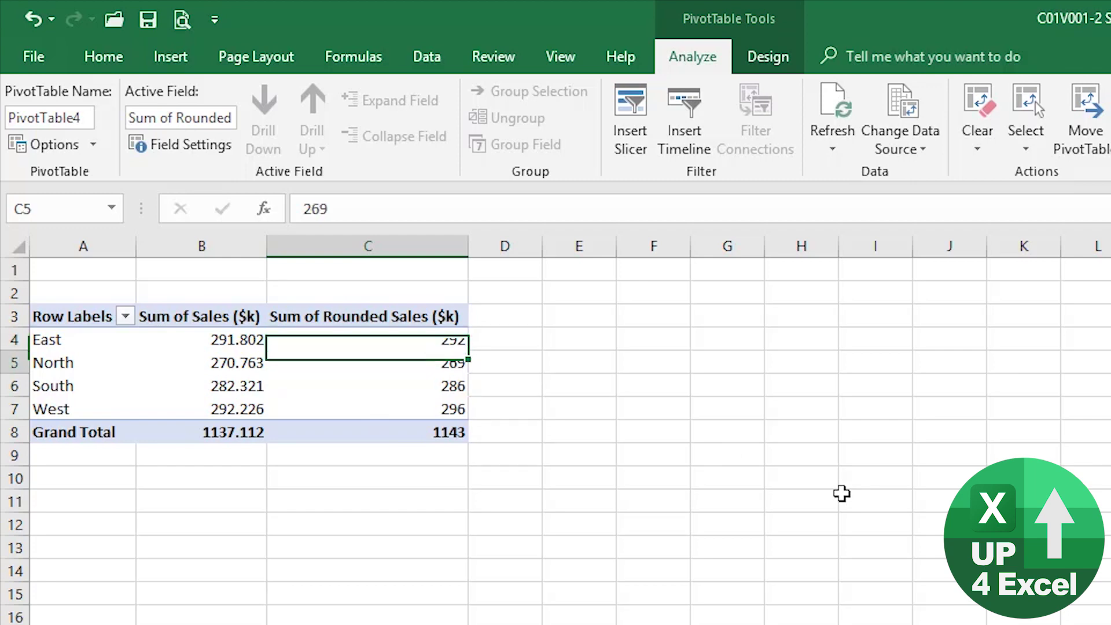
key(Up)
key(Up)
key(Up)
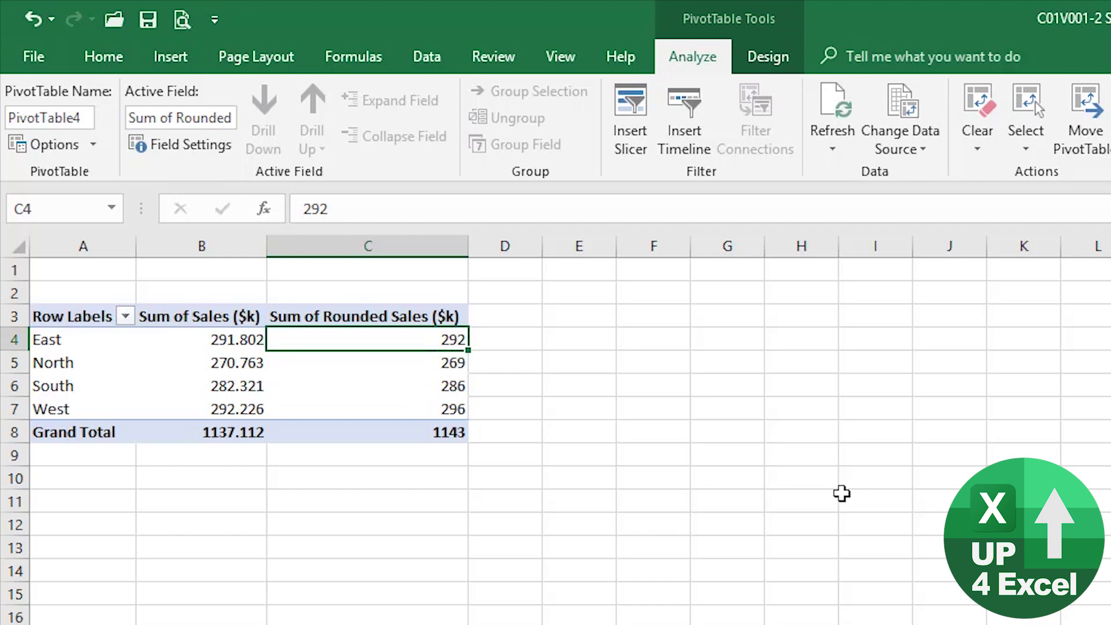
key(Left)
key(Down)
key(Down)
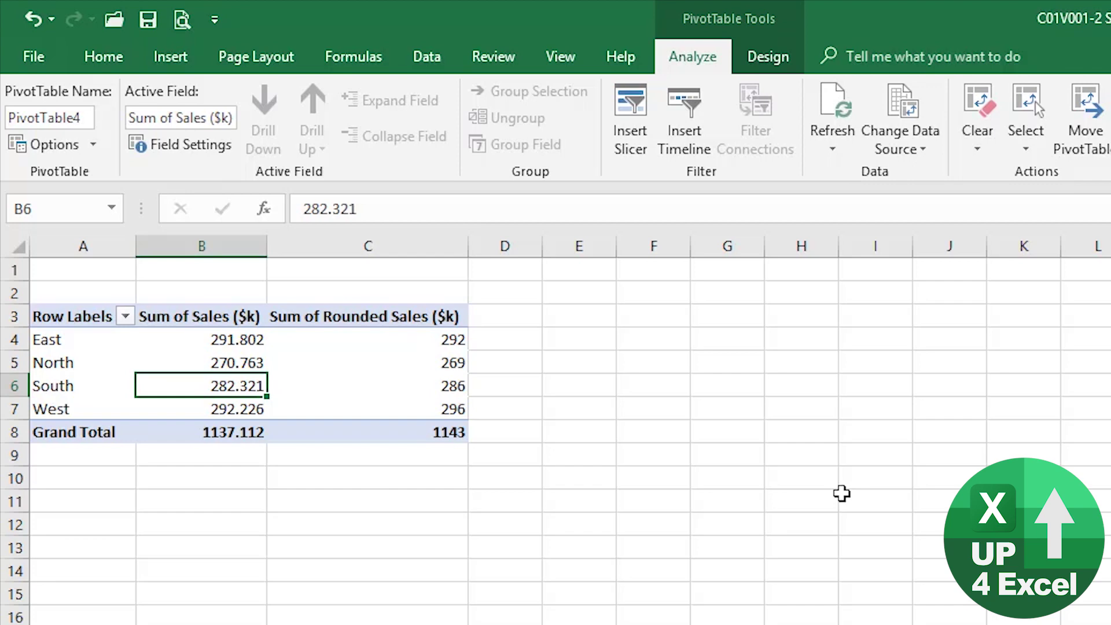
key(Right)
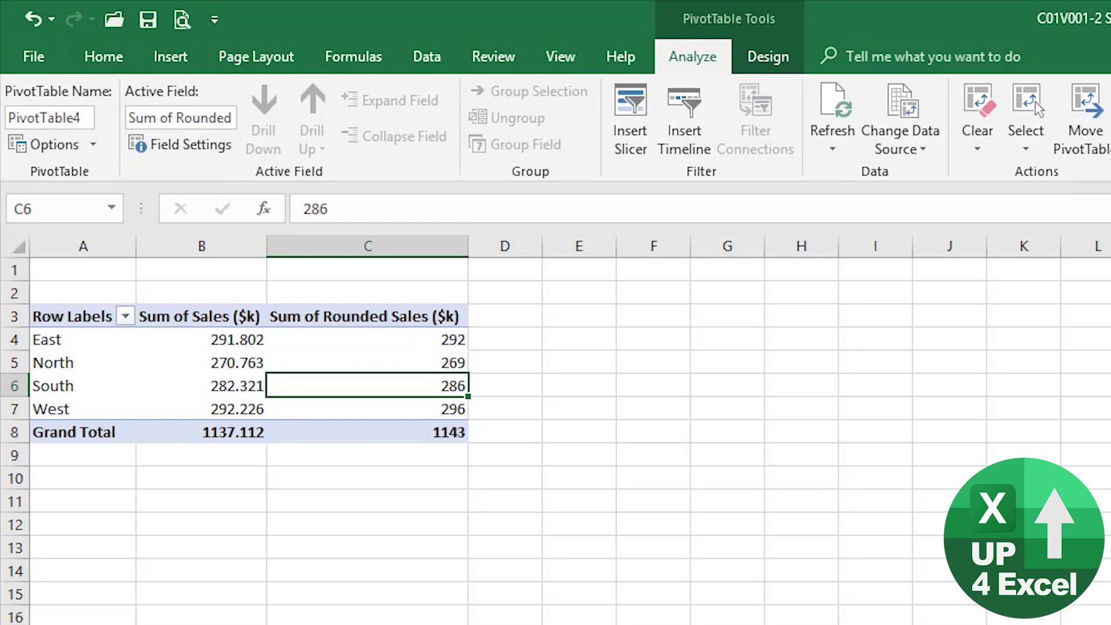
On the data sheet, change the E3 formula to =ROUND(D3,1).
key(ctrl+Page_Down)
scroll(476, 585, up, 1)
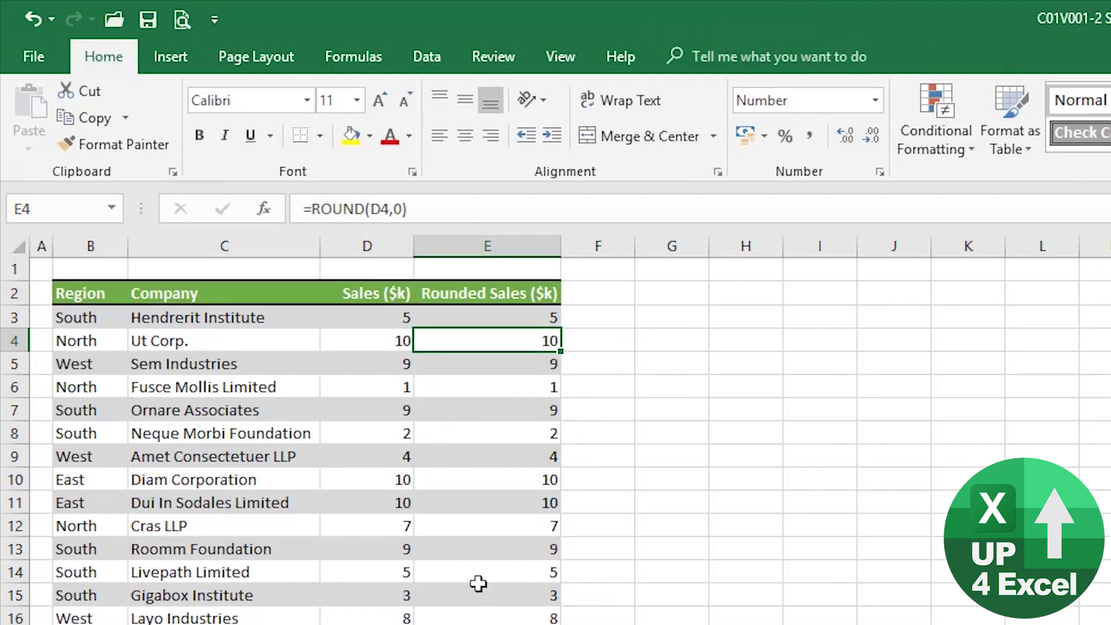
click(546, 316)
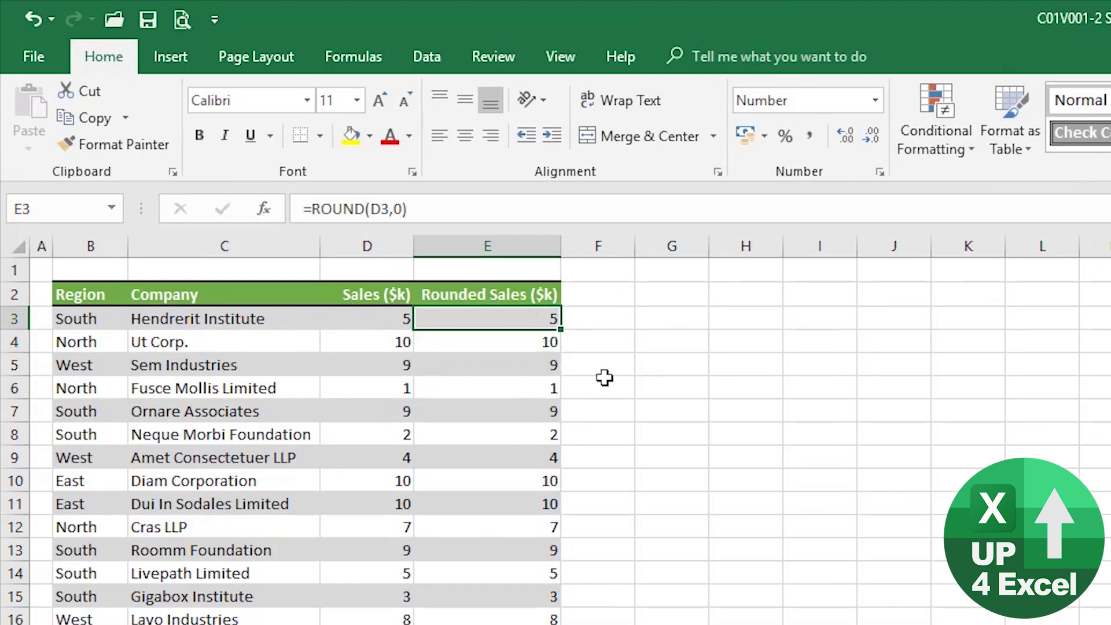
click(402, 209)
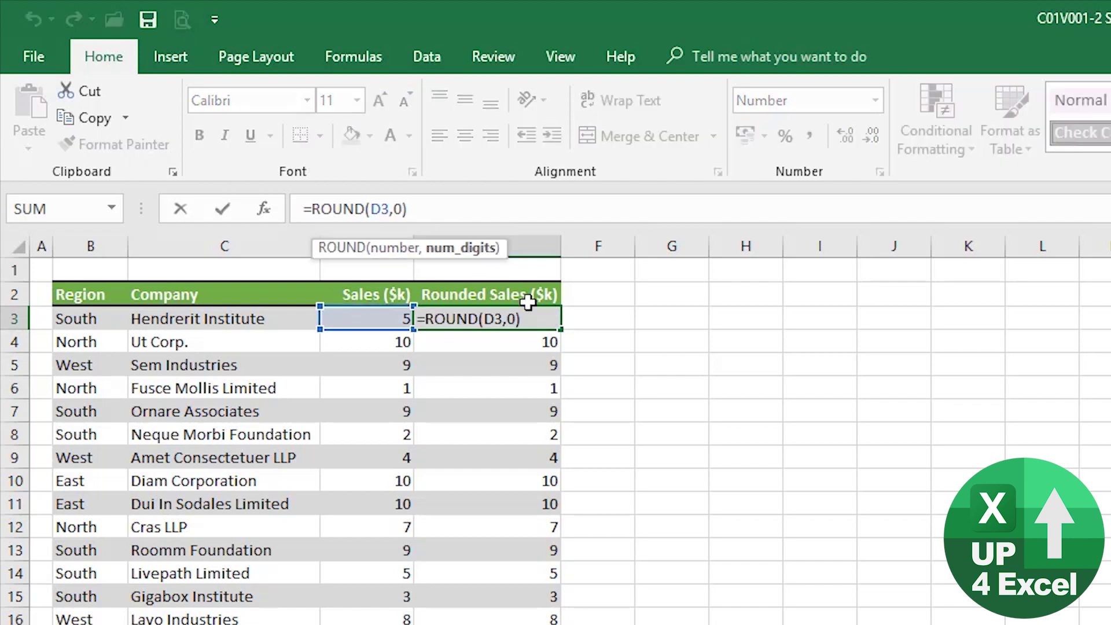
key(BackSpace)
text(1)
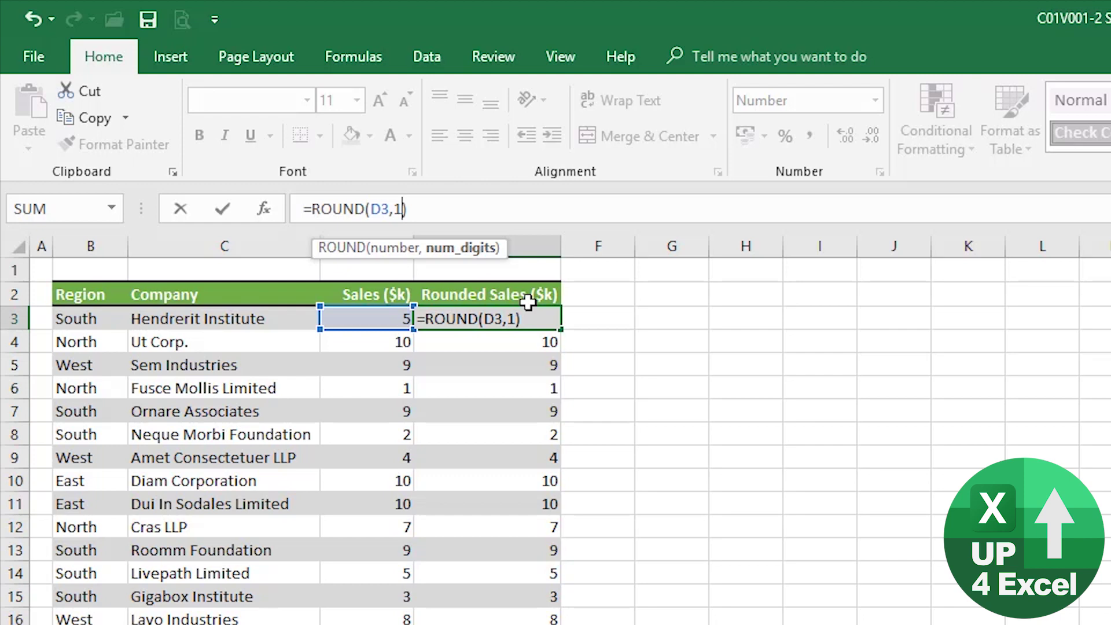
key(Return)
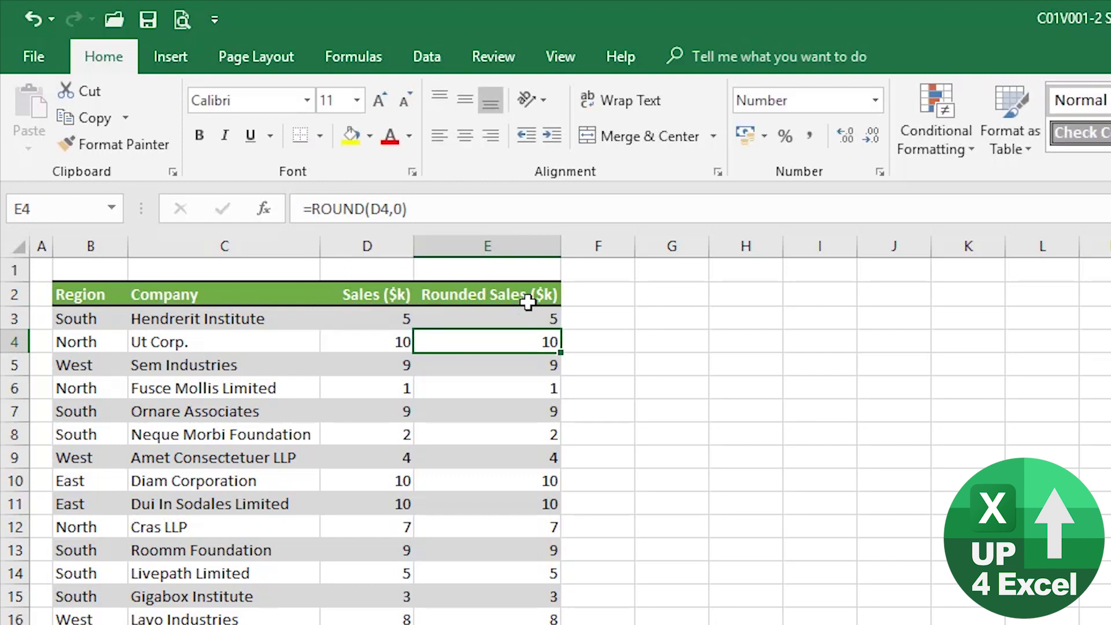
Select the Rounded Sales column to the last row and display one decimal place.
key(Up)
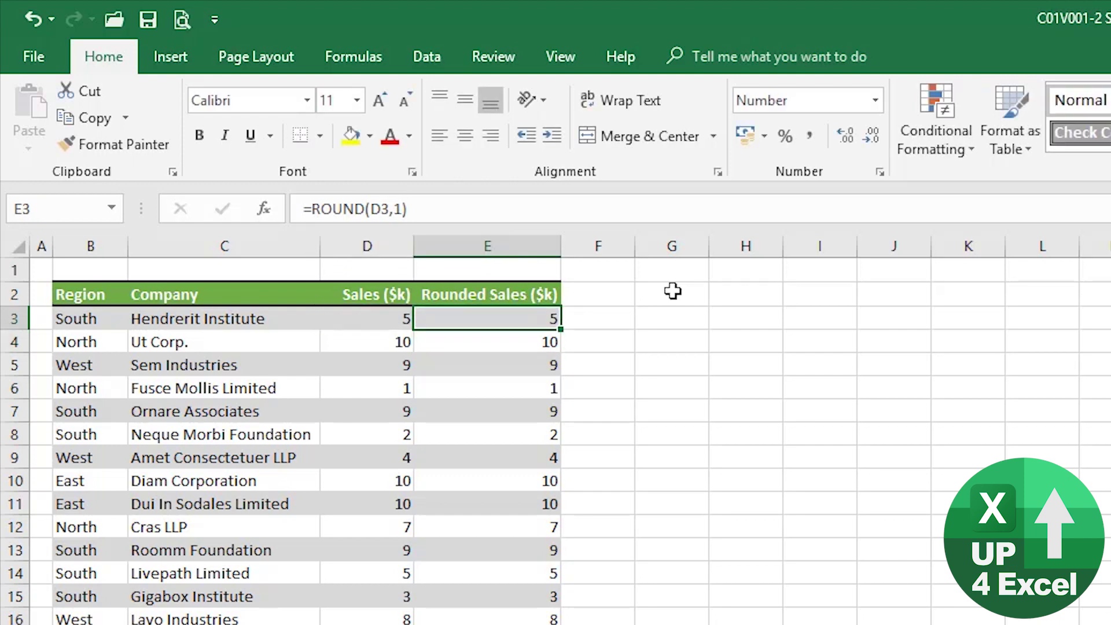
key(ctrl+shift+Down)
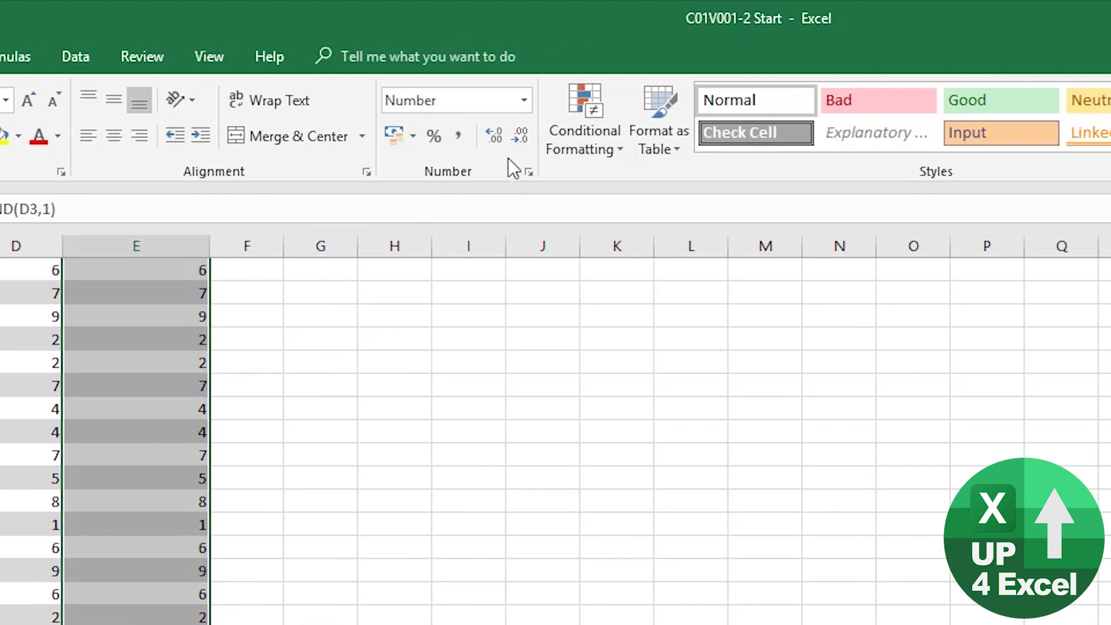
click(496, 138)
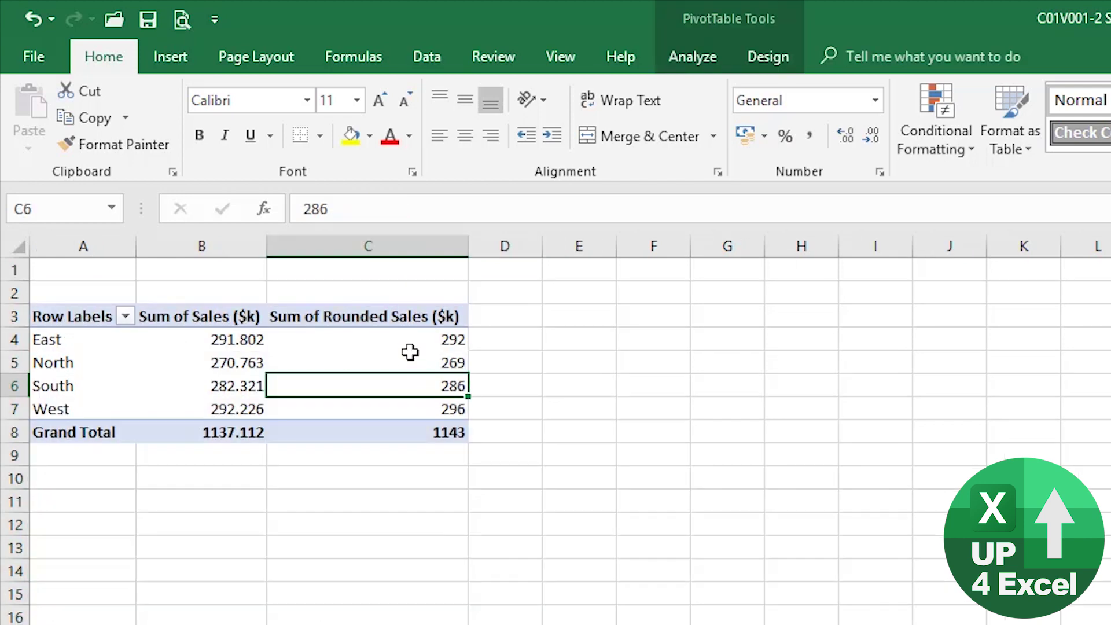
Refresh the PivotTable and check rounded totals East 291.7, North 270.8, South 282.4, West 292.4.
right_click(411, 354)
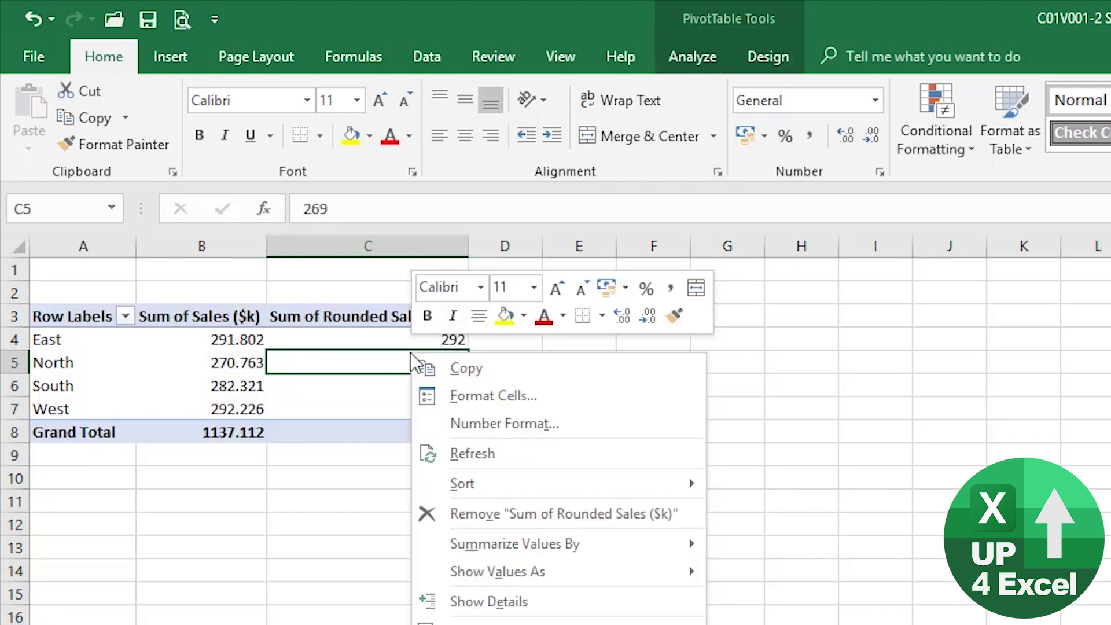
click(464, 455)
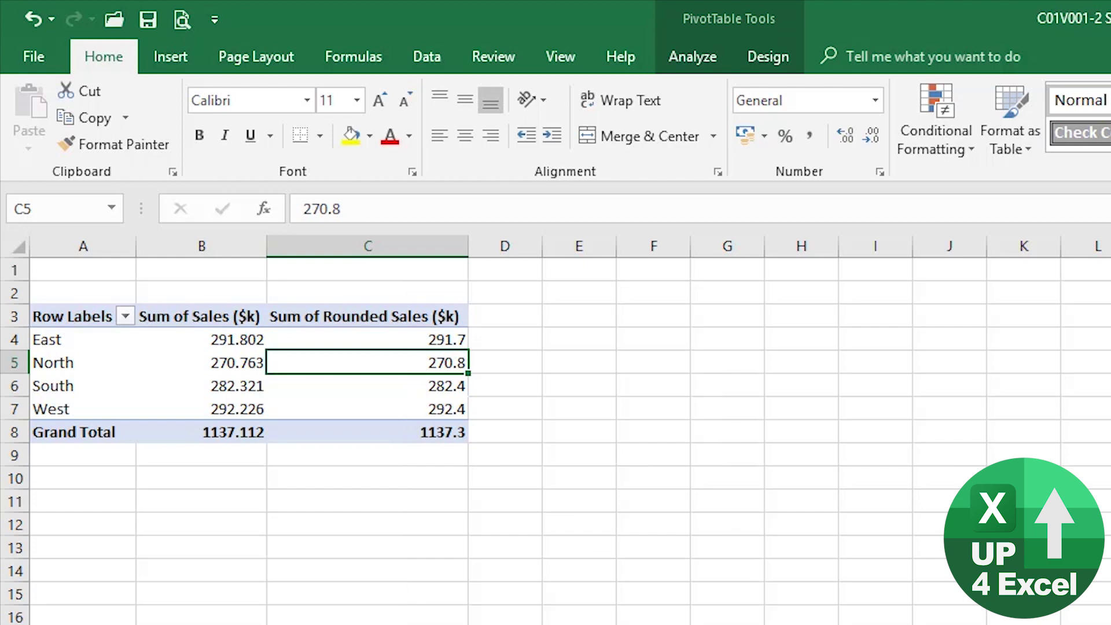
click(367, 386)
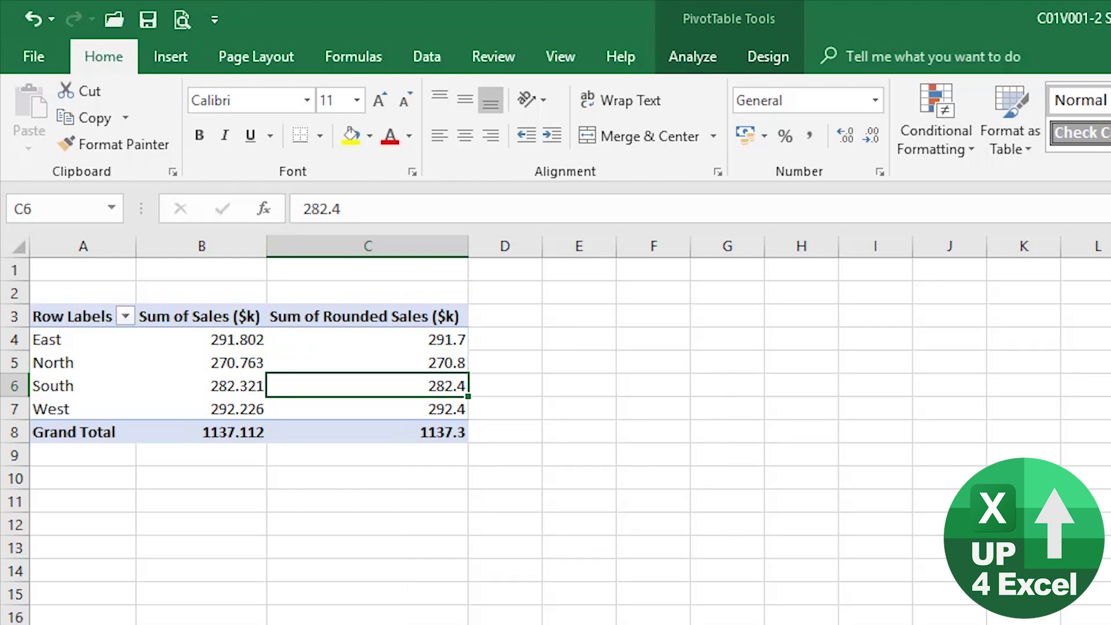
click(368, 362)
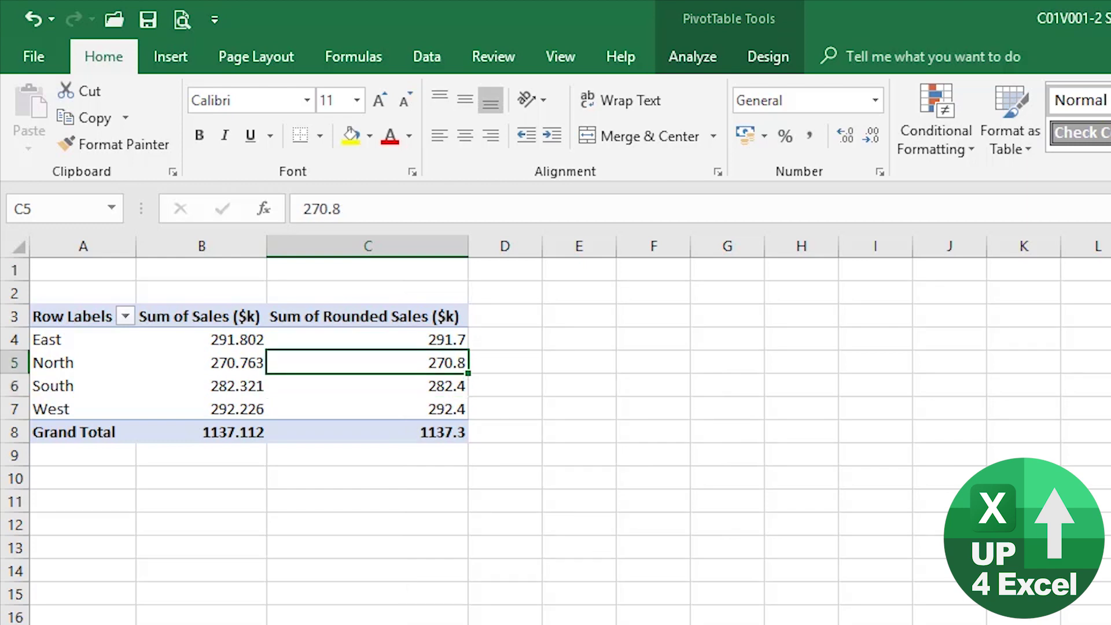
click(368, 339)
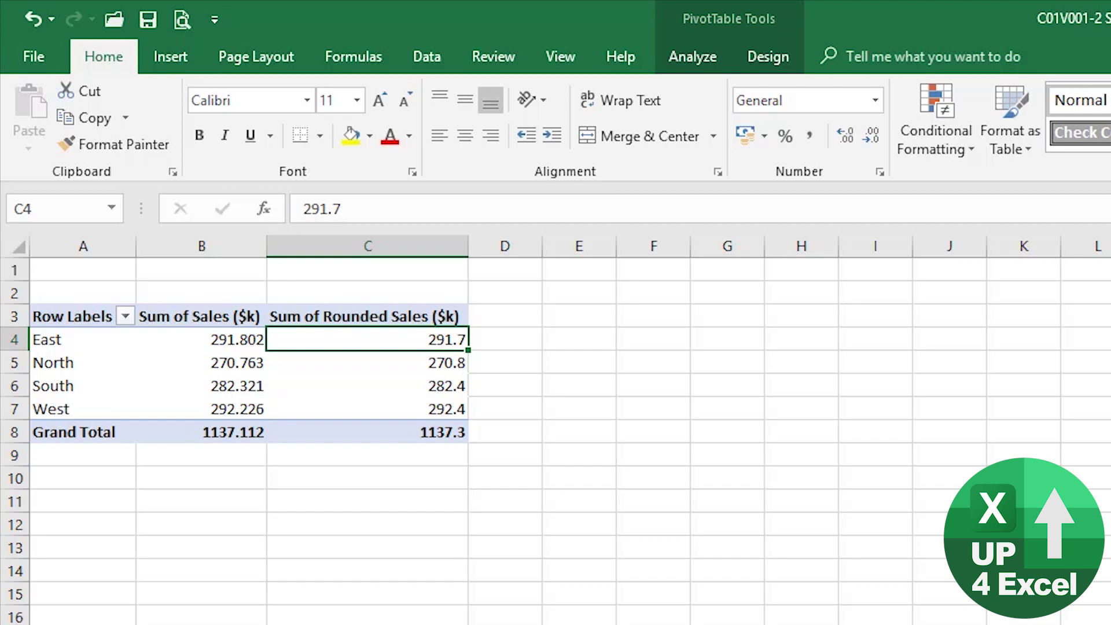
click(368, 362)
click(368, 386)
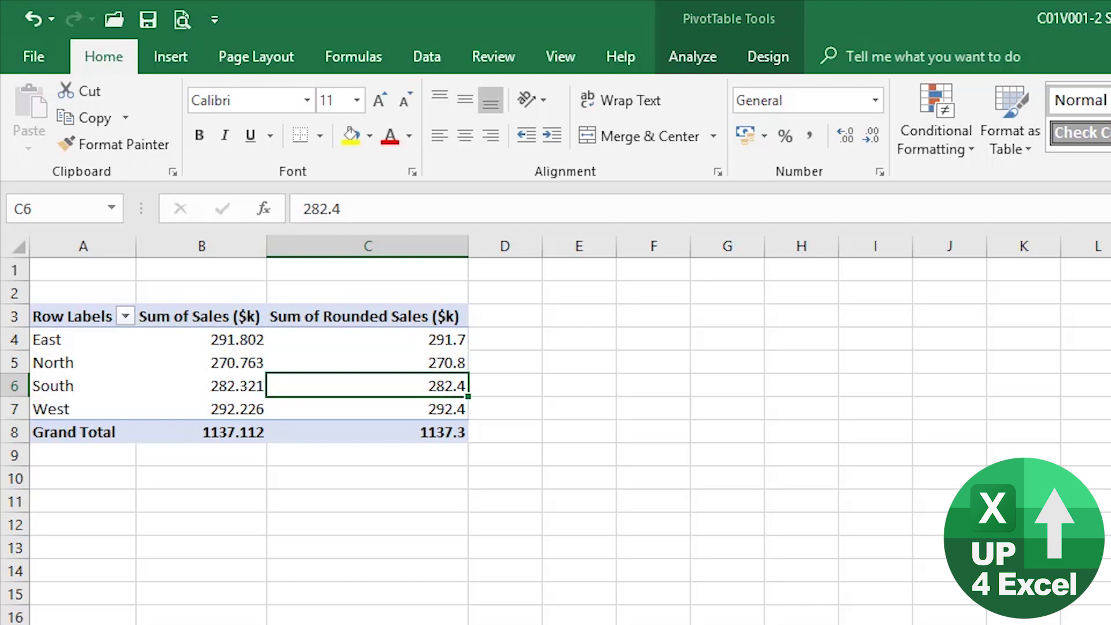
click(368, 409)
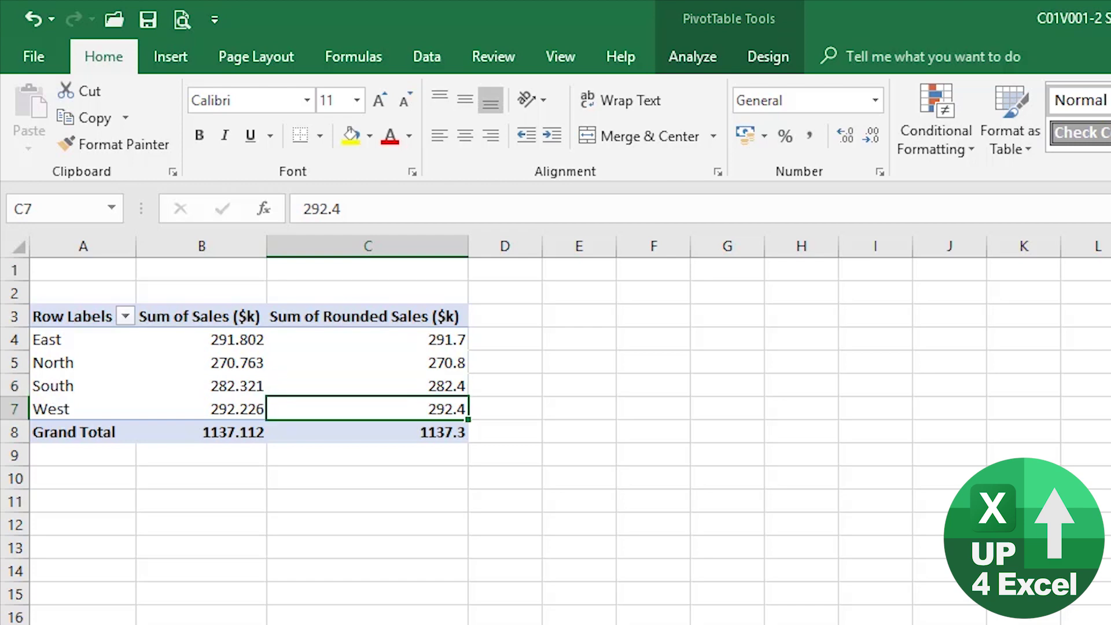
click(367, 386)
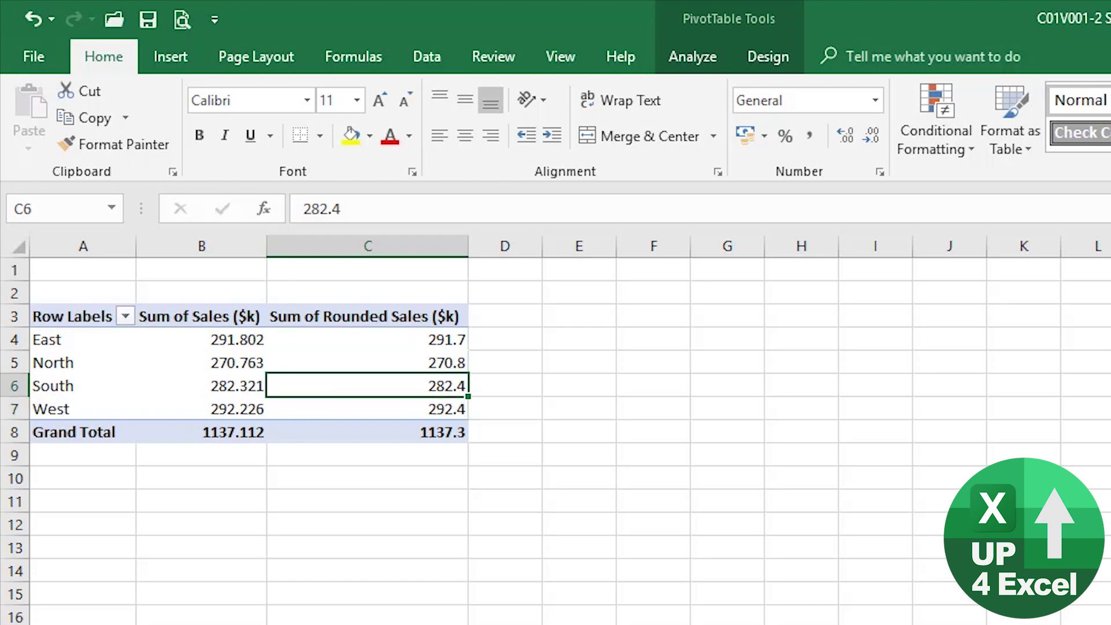